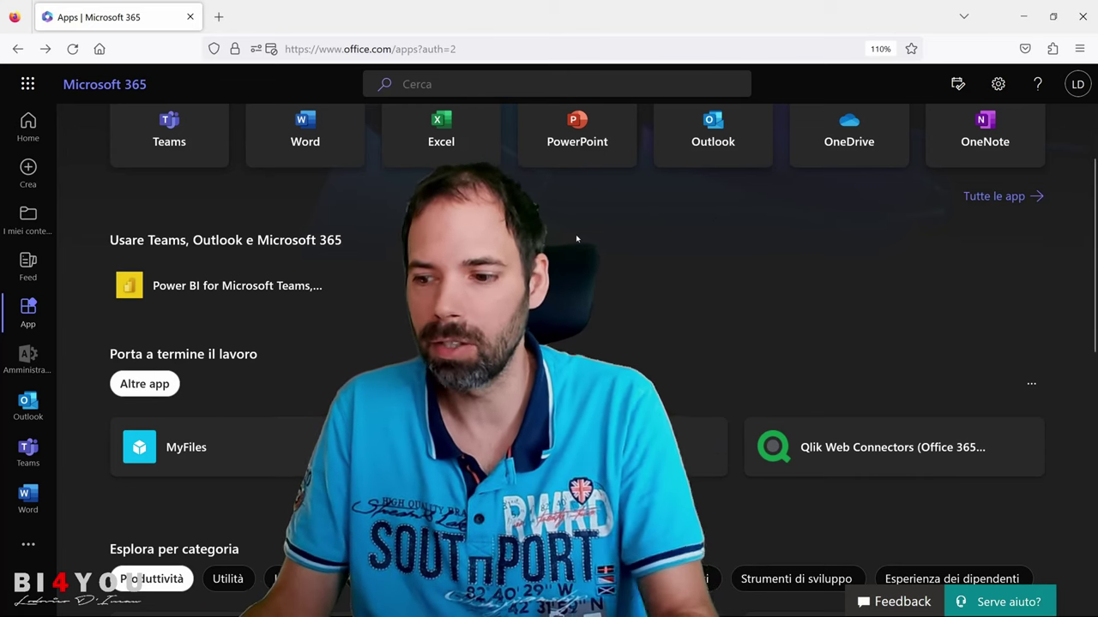
# Step: Load office.com in the private Firefox window and accept the site's cookies with Accetta
pyautogui.scroll(-2, 546, 248)
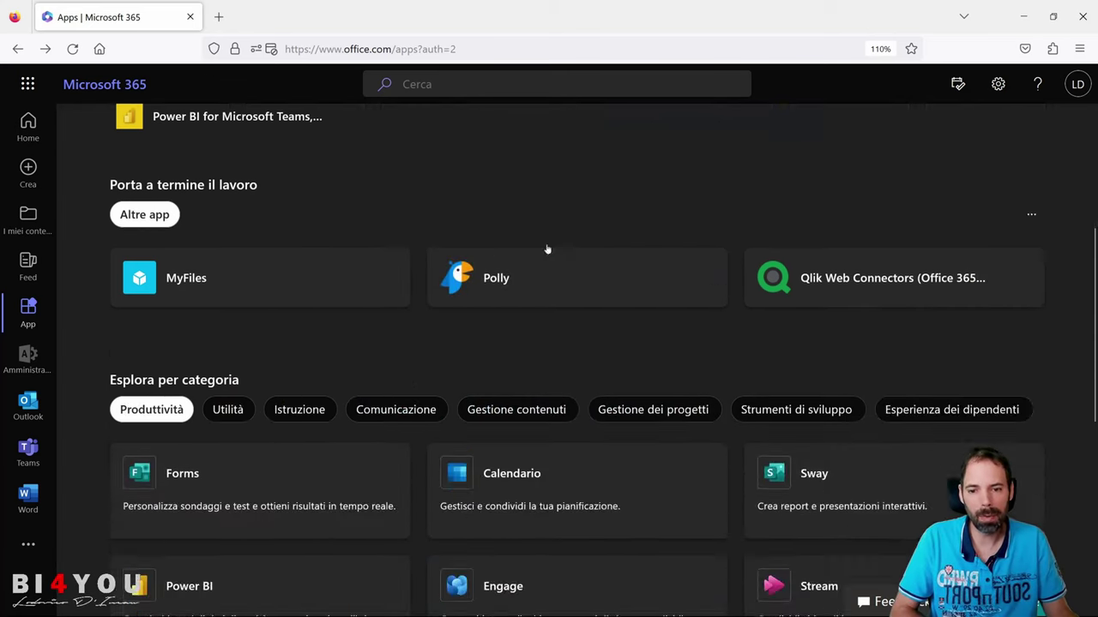
pyautogui.scroll(-4, 547, 247)
pyautogui.scroll(-1, 547, 247)
pyautogui.scroll(1, 554, 246)
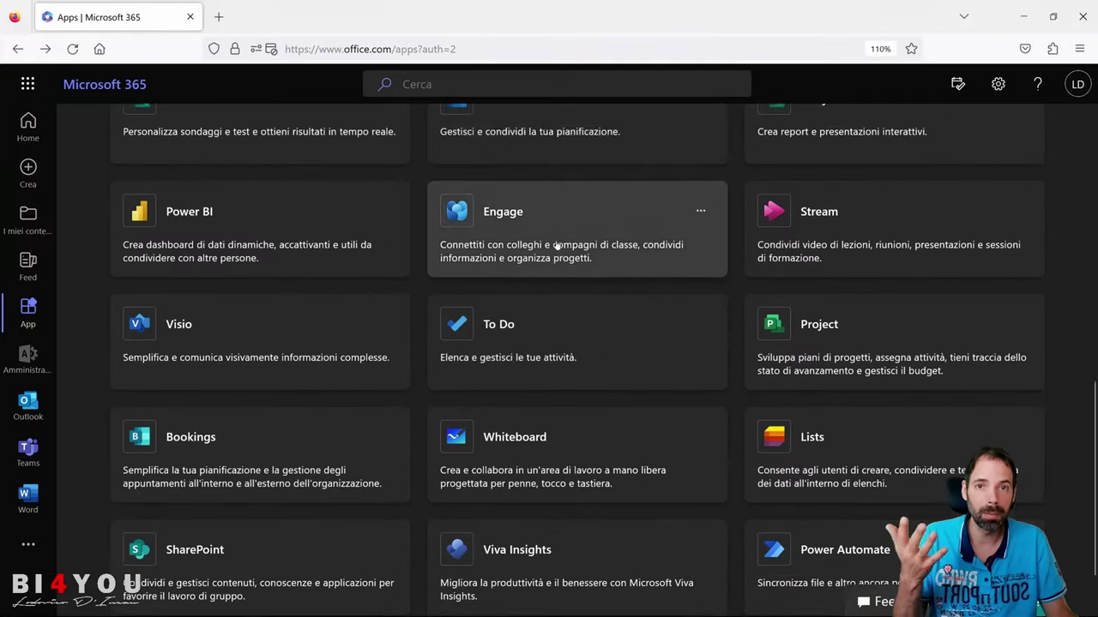
pyautogui.scroll(1, 555, 246)
pyautogui.scroll(3, 556, 245)
pyautogui.scroll(2, 549, 245)
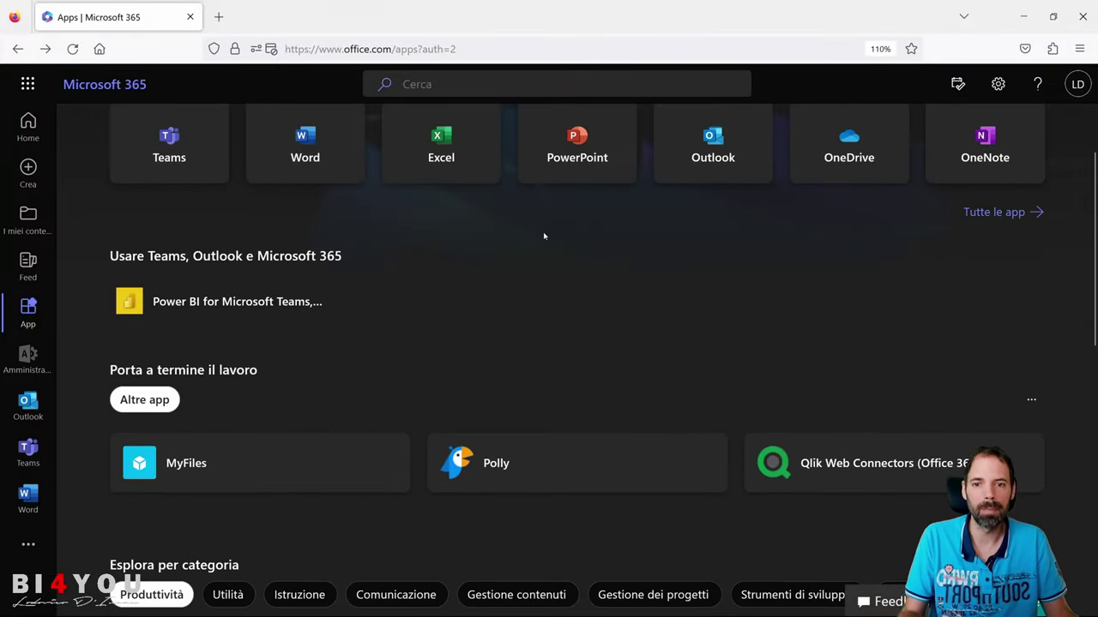
pyautogui.hotkey('alt', 'Tab')
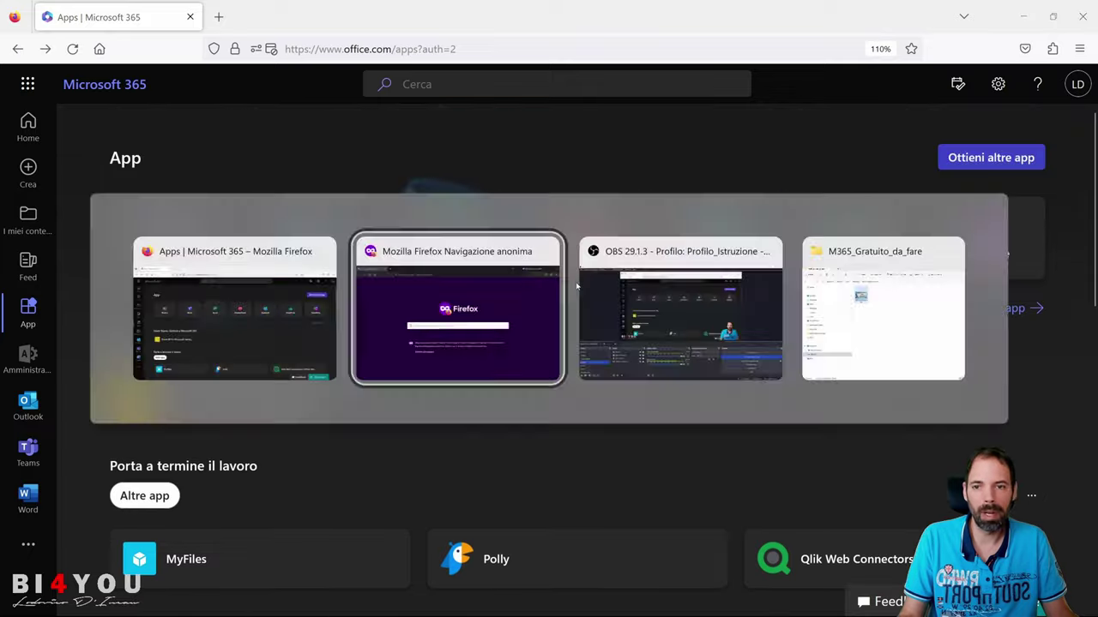
pyautogui.write('o')
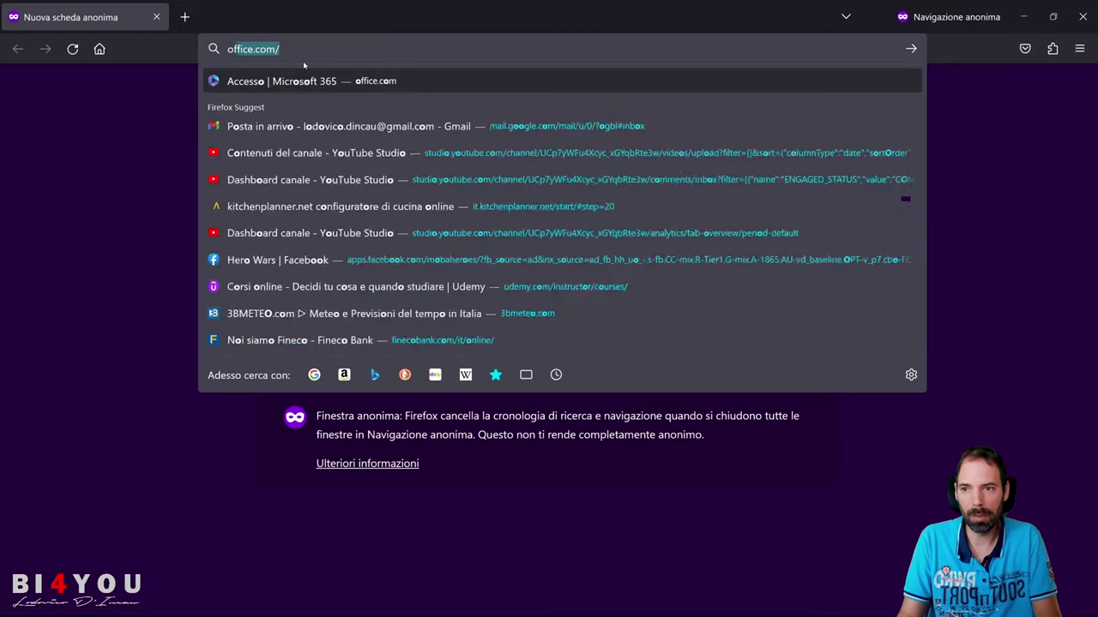
pyautogui.write('ffice.com')
pyautogui.press('Return')
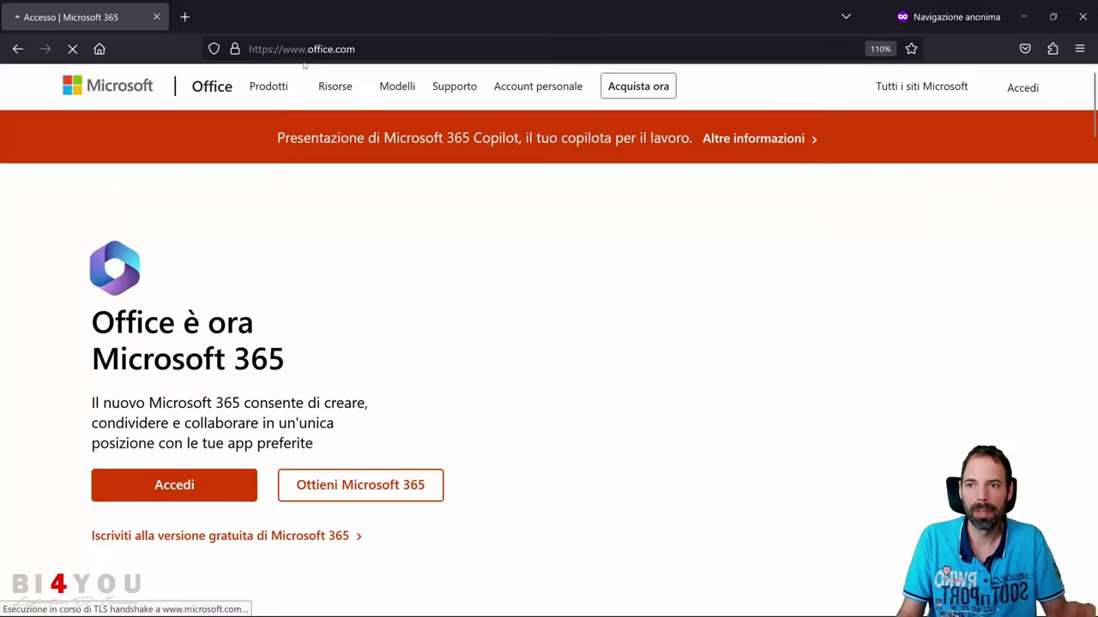
pyautogui.click(702, 114)
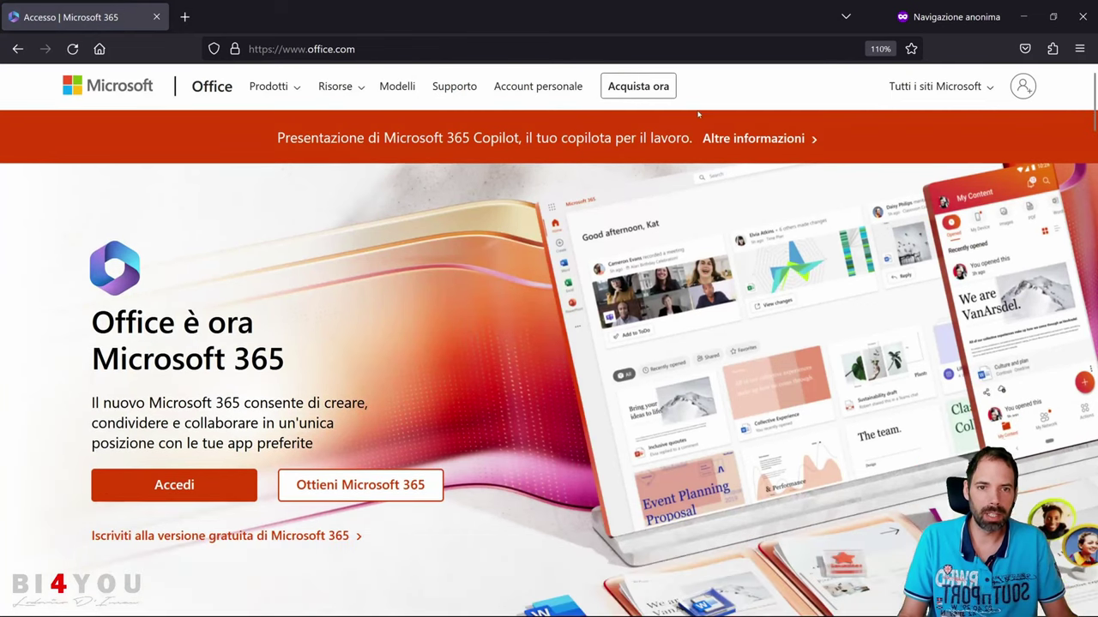
pyautogui.scroll(-3, 264, 272)
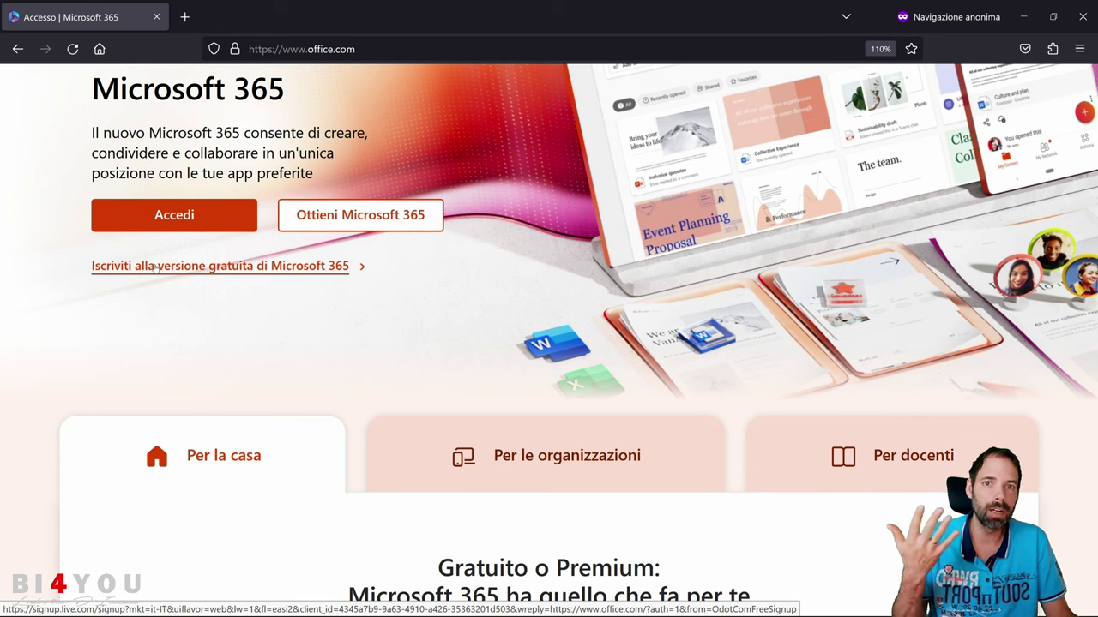
# Step: Start the free signup and choose a new e-mail address name on the outlook.it domain
pyautogui.click(155, 268)
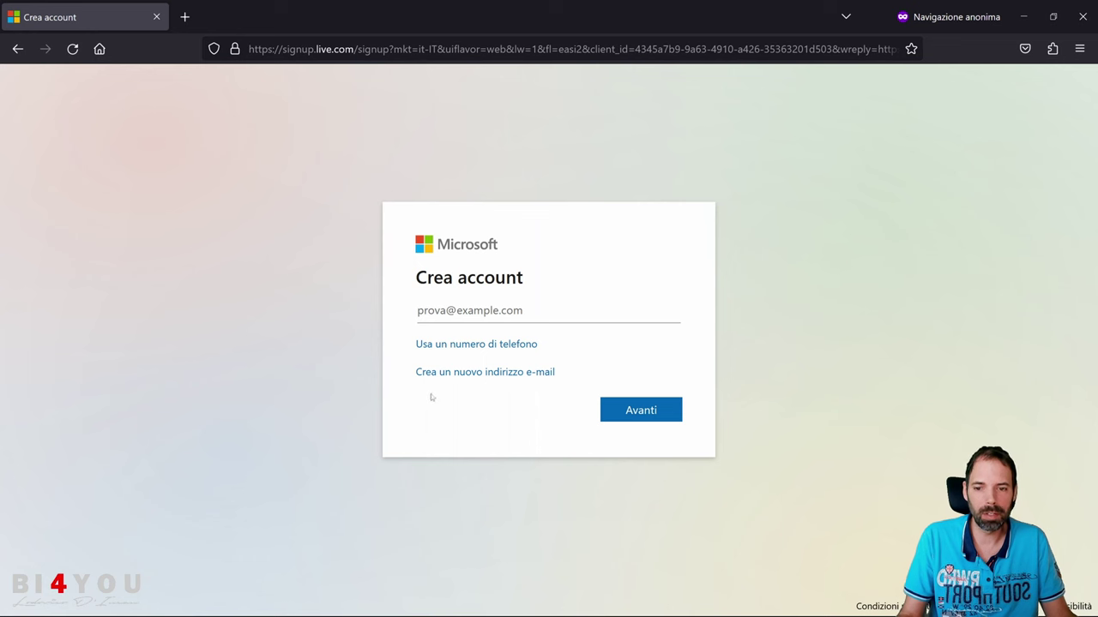
pyautogui.scroll(3, 444, 384)
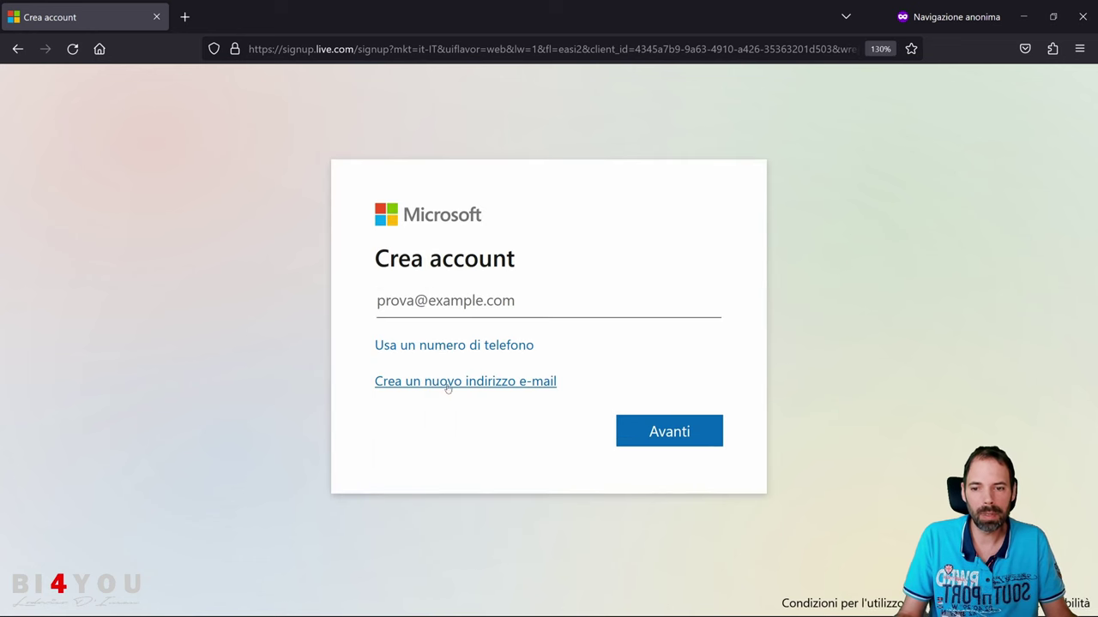
pyautogui.click(411, 384)
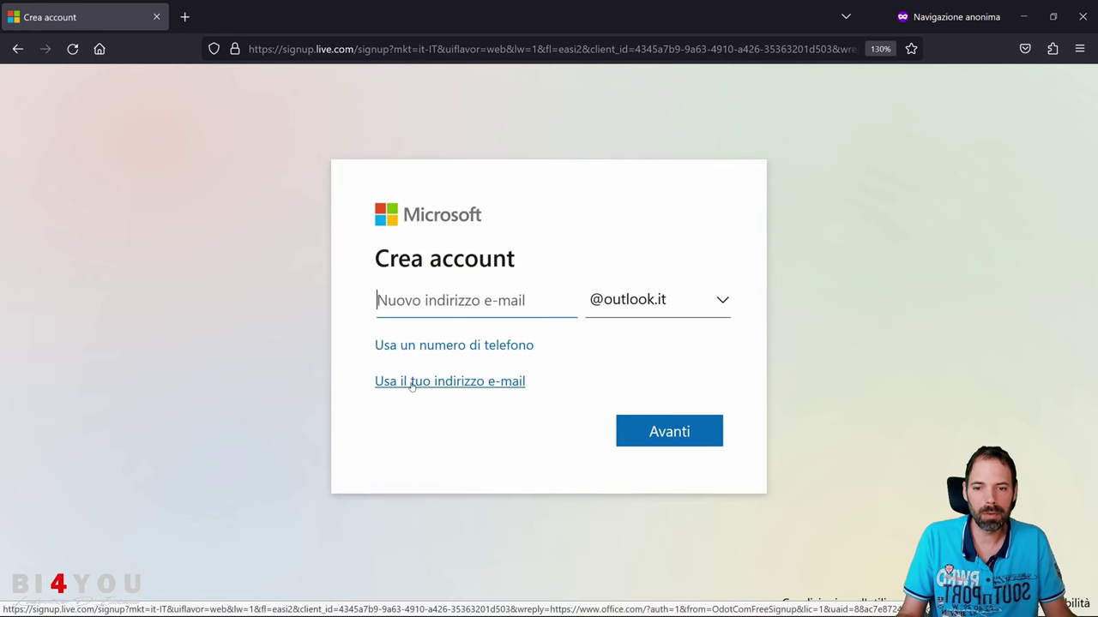
pyautogui.click(668, 301)
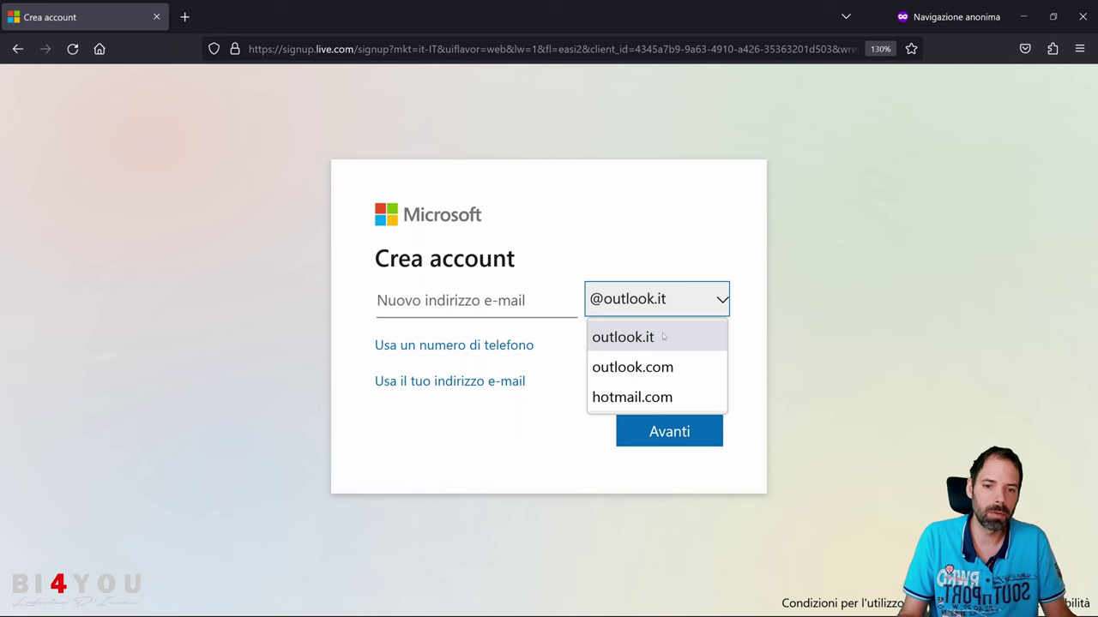
pyautogui.click(638, 344)
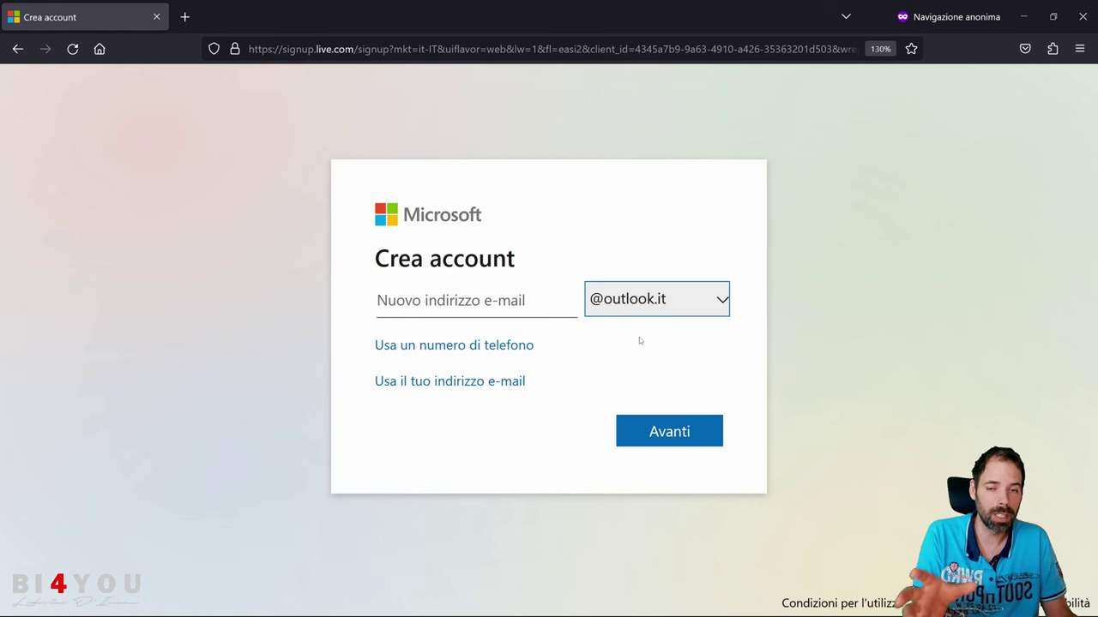
pyautogui.click(421, 299)
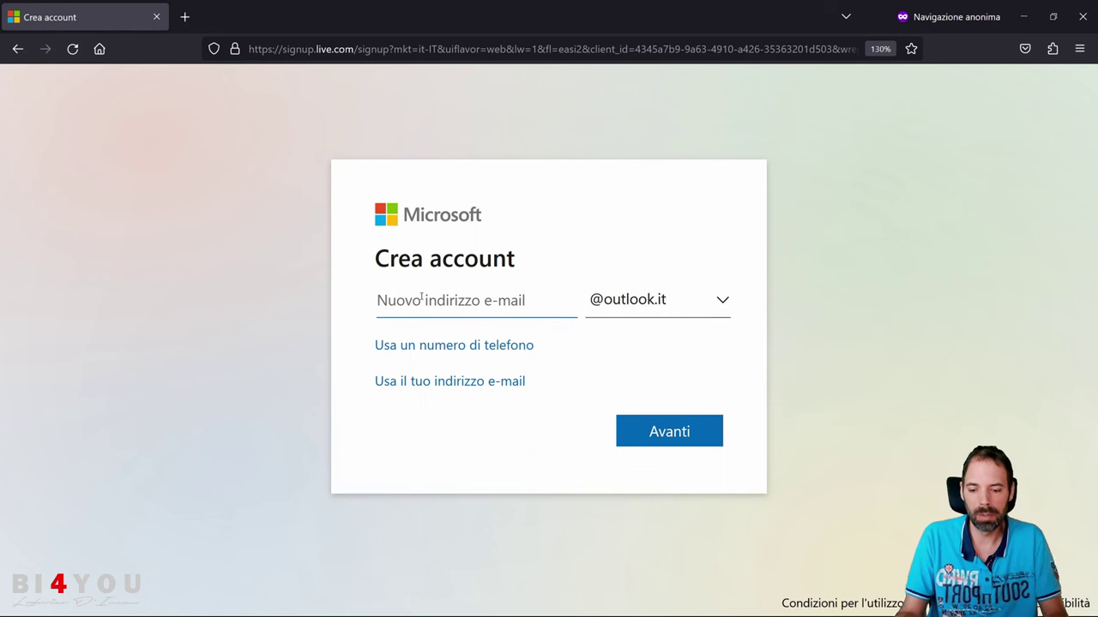
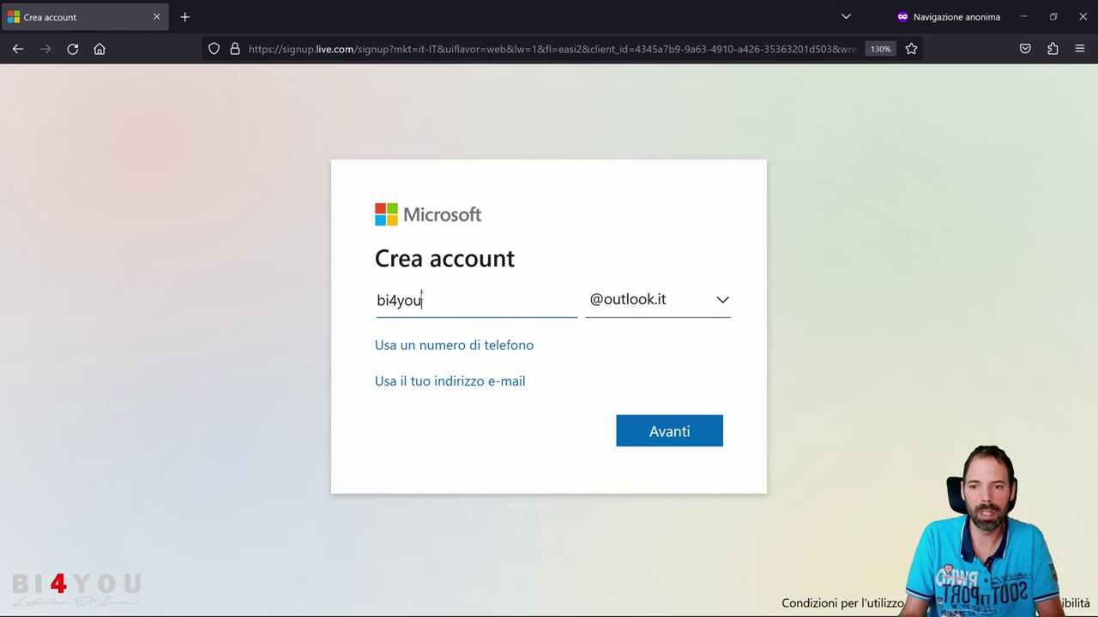
pyautogui.click(687, 437)
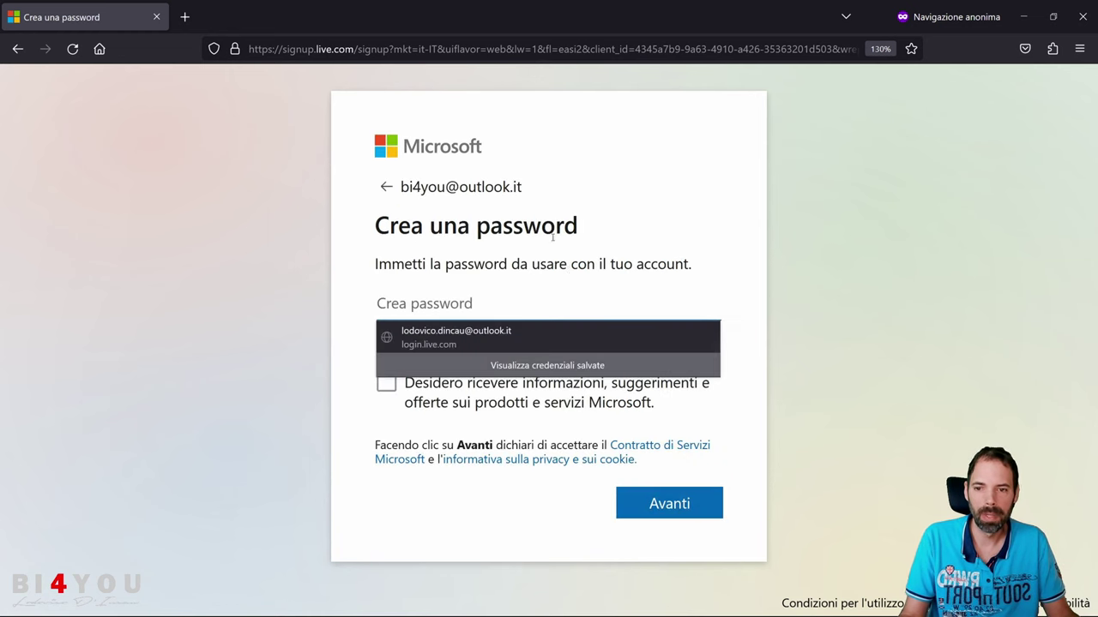
# Step: Enter a password for the new account and submit it
pyautogui.click(413, 304)
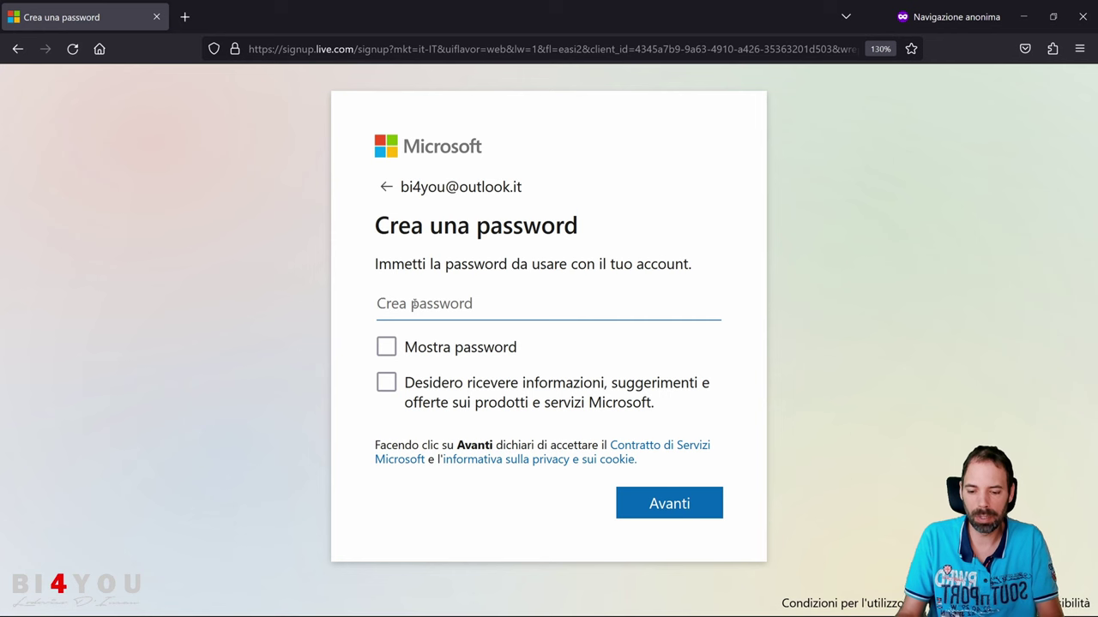
pyautogui.write('xxxxxxxxxx')
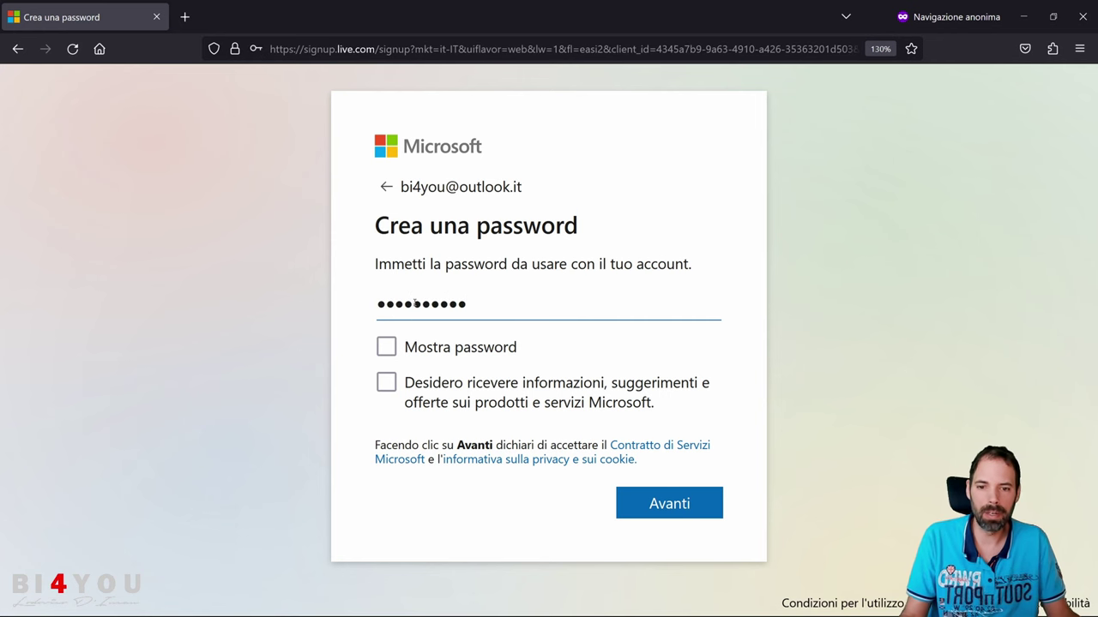
pyautogui.click(699, 512)
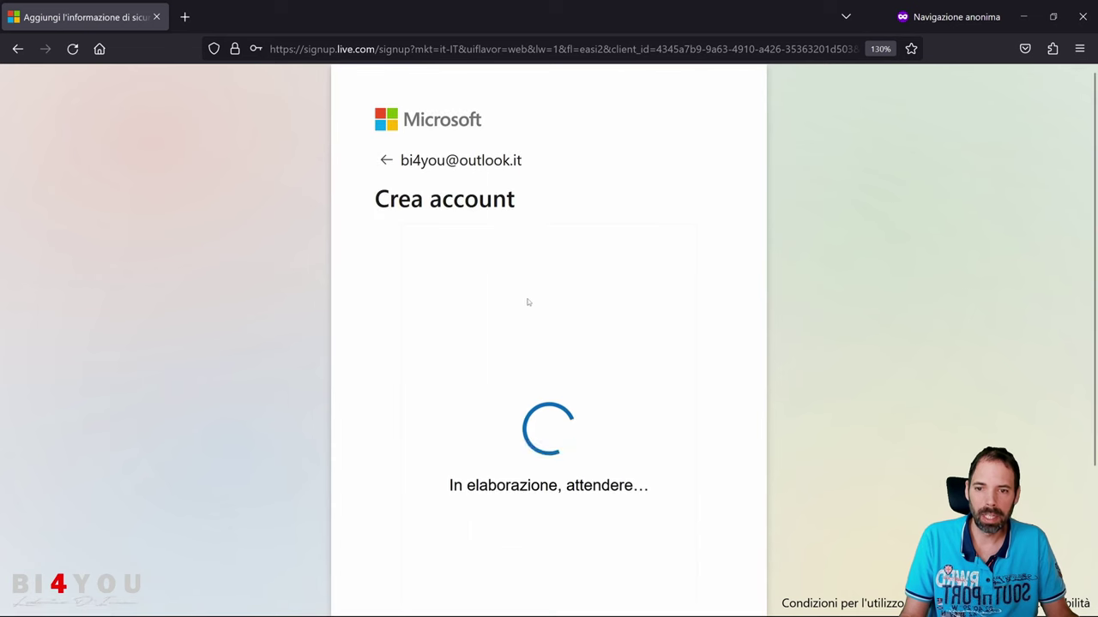
# Step: Rotate the elephant three steps to face the hand's direction and submit the puzzle
pyautogui.scroll(-2, 418, 274)
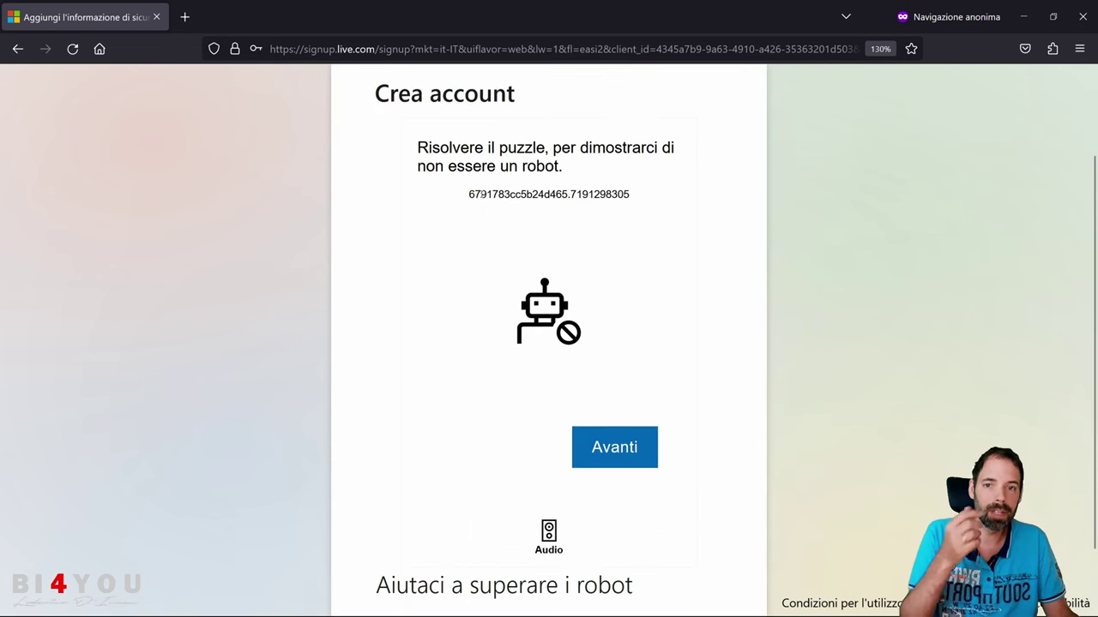
pyautogui.scroll(-1, 478, 210)
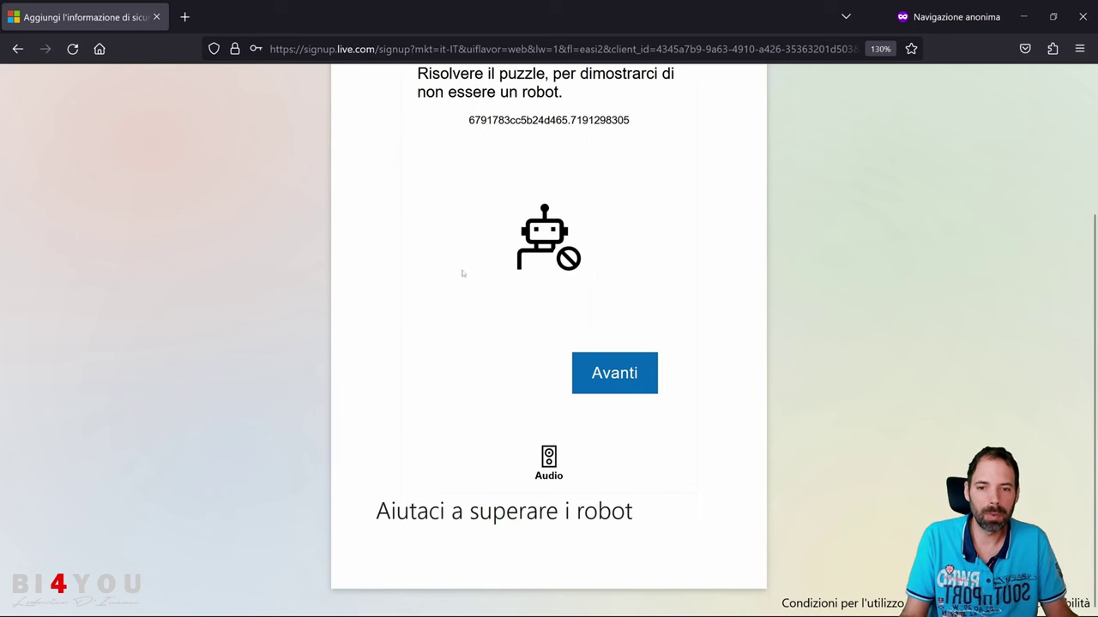
pyautogui.click(632, 381)
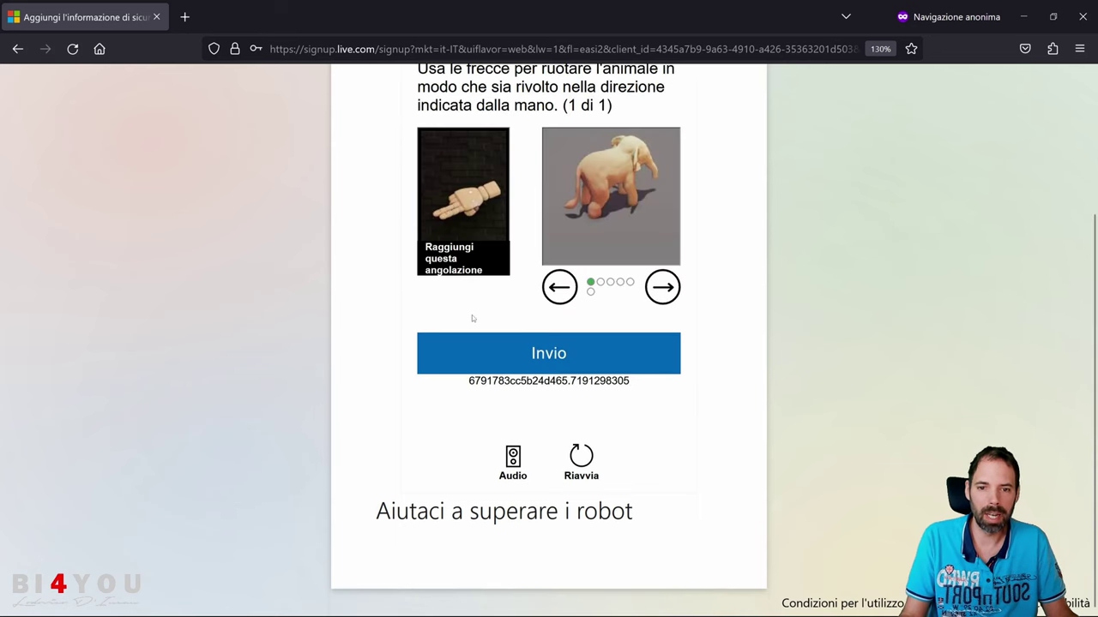
pyautogui.scroll(1, 472, 318)
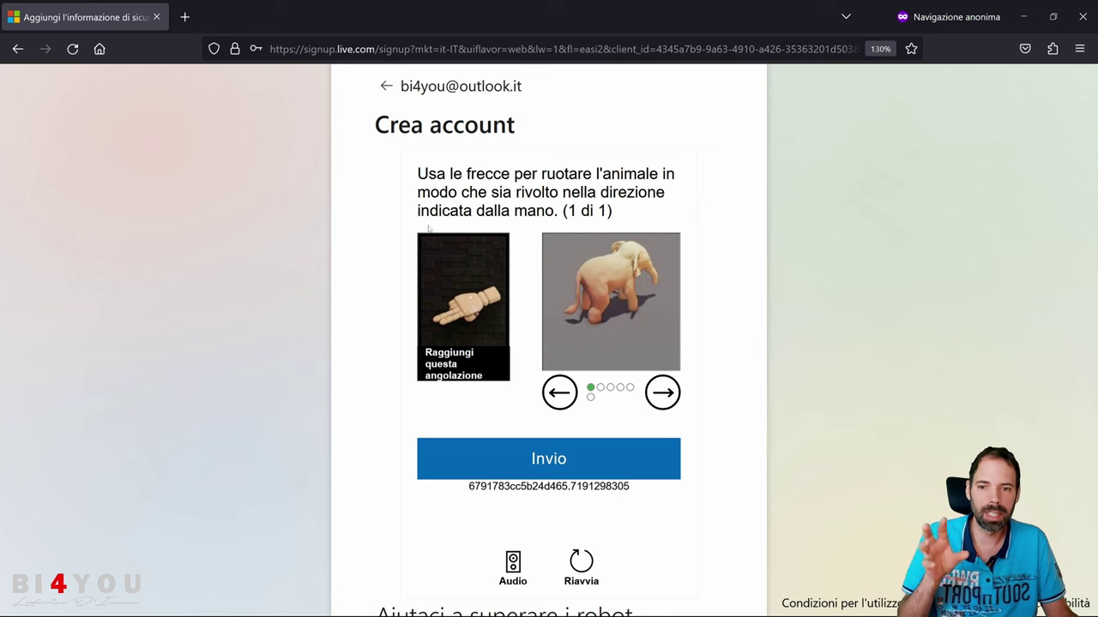
pyautogui.click(557, 394)
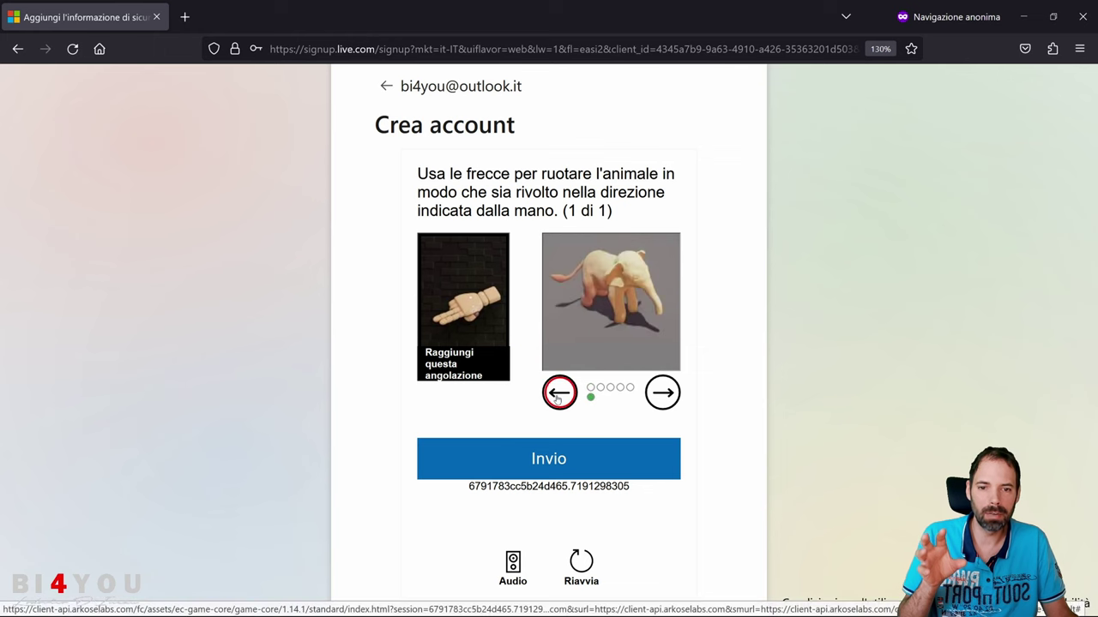
pyautogui.click(558, 394)
pyautogui.click(557, 394)
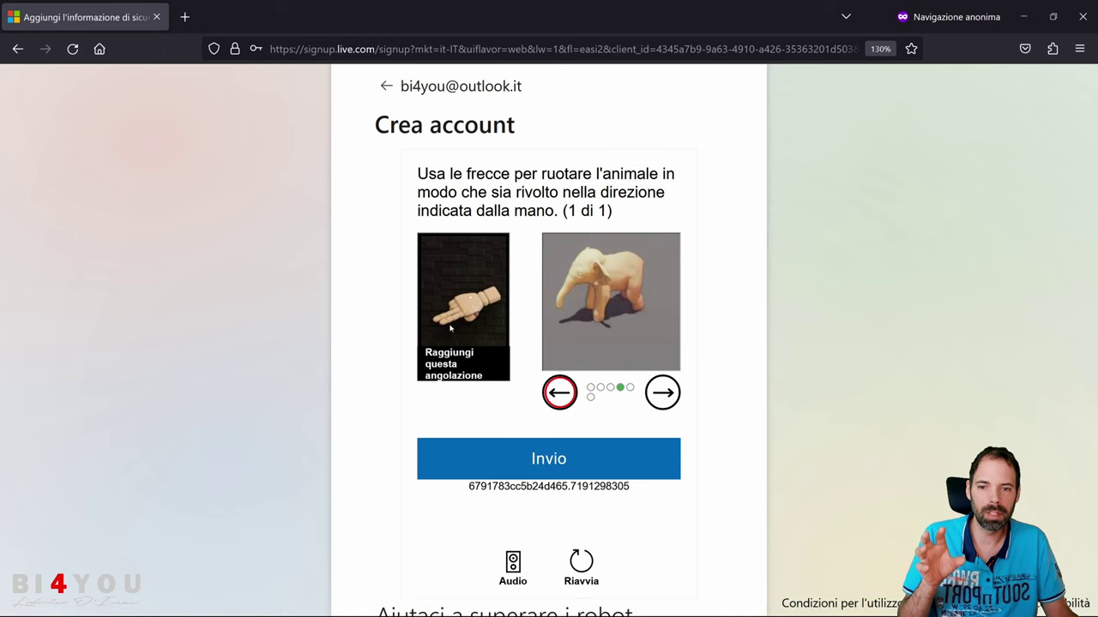
pyautogui.click(579, 470)
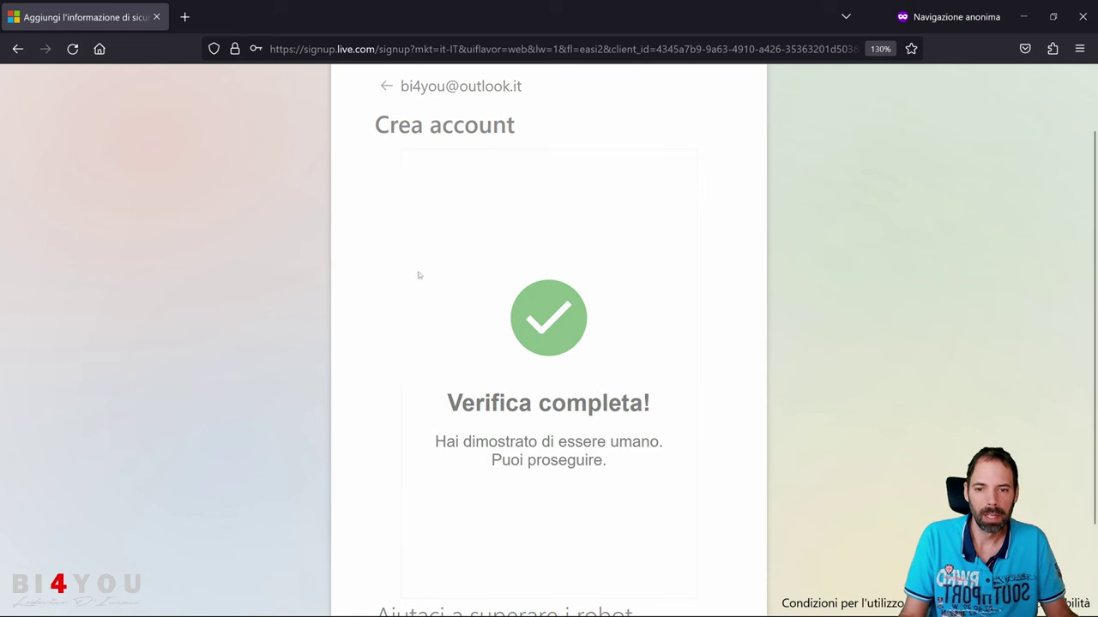
# Step: Choose Sì to stay signed in, then Continua past the privacy notice
pyautogui.click(659, 420)
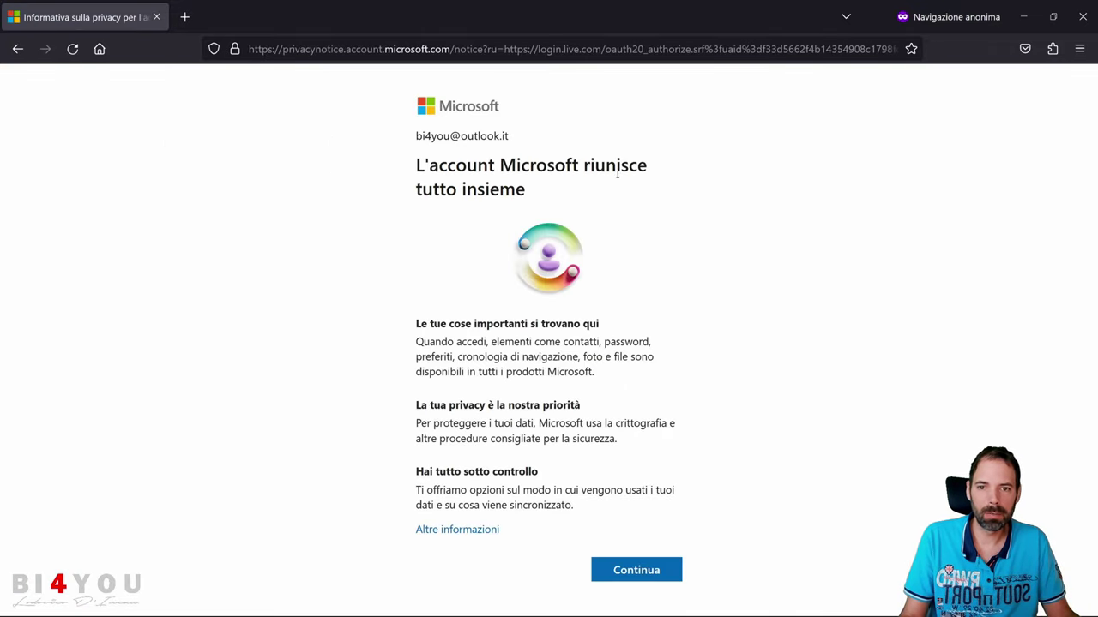
pyautogui.click(654, 576)
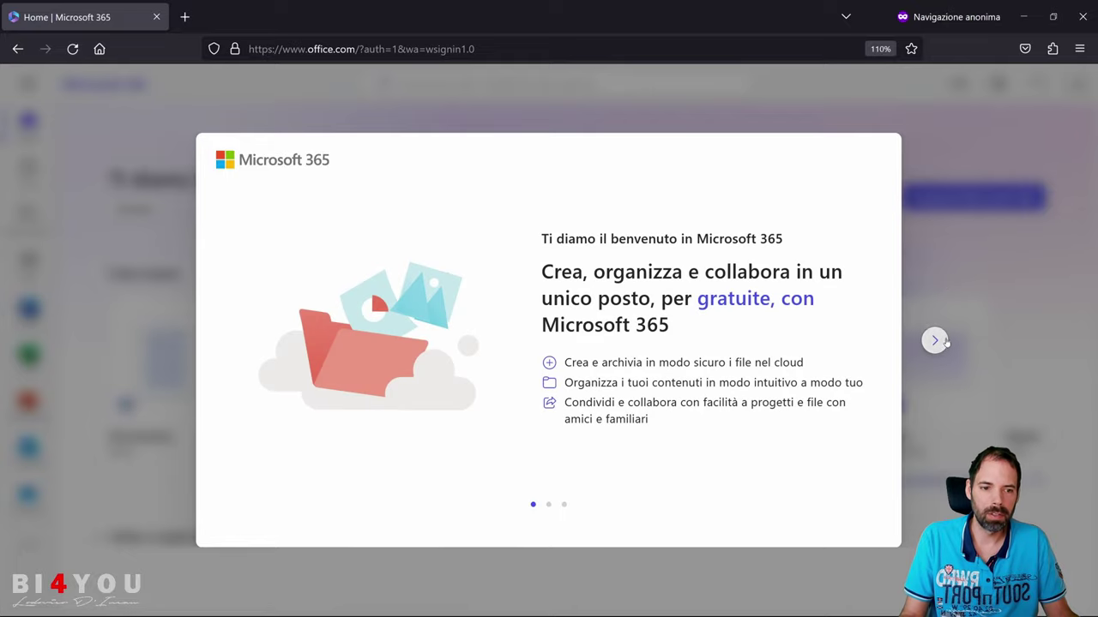
# Step: Skip through the three welcome slides, close the Crea con Microsoft 365 tip, and browse Home
pyautogui.click(935, 341)
pyautogui.click(934, 341)
pyautogui.click(935, 341)
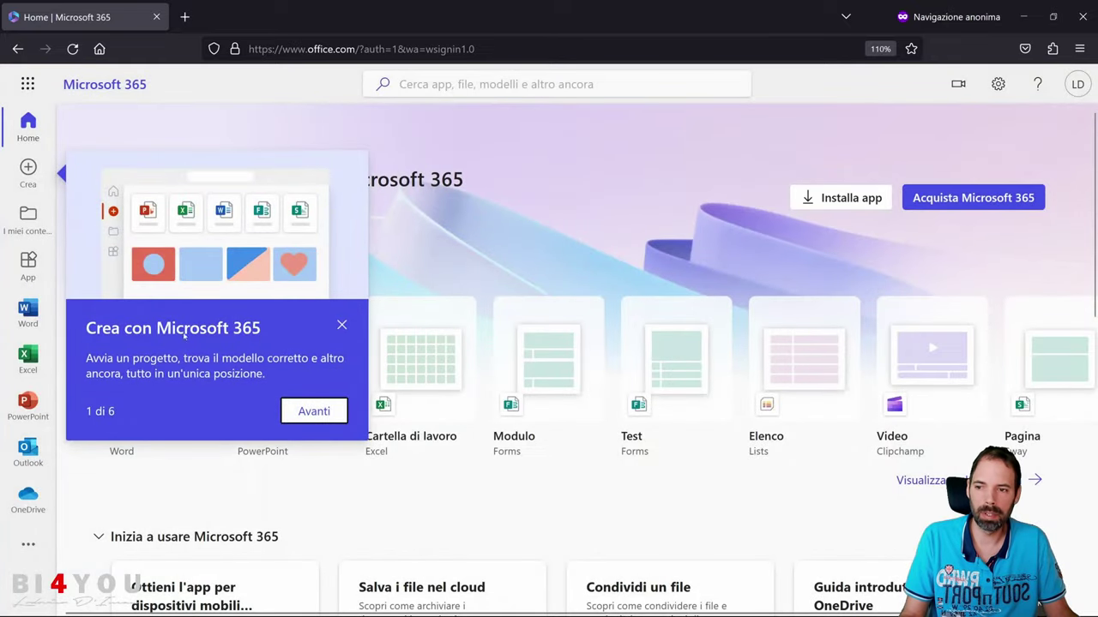
pyautogui.click(342, 325)
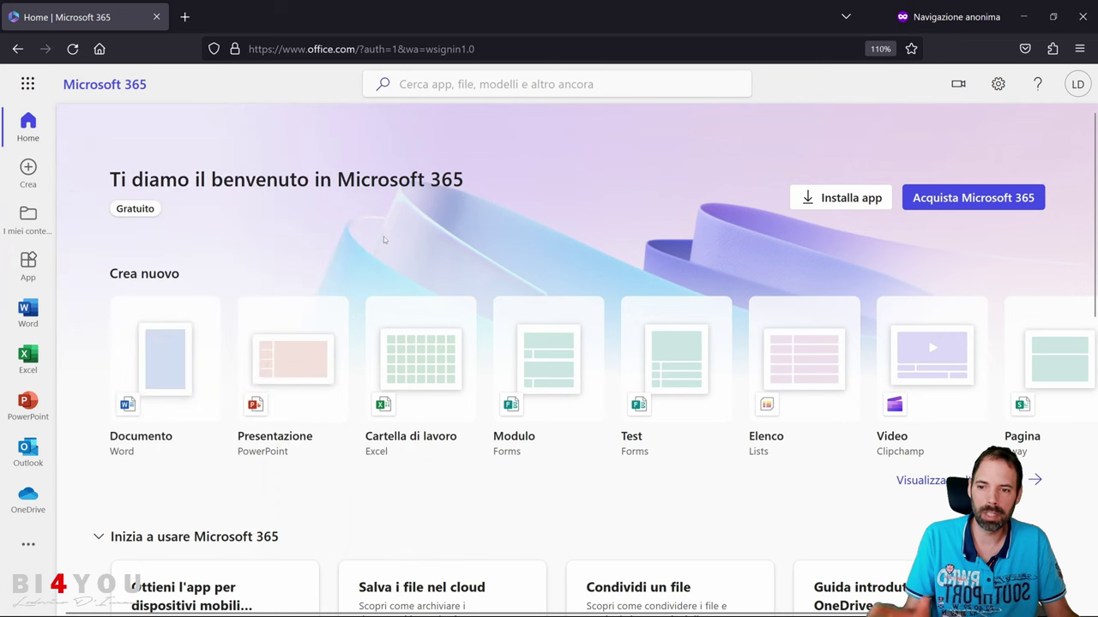
pyautogui.scroll(-2, 437, 246)
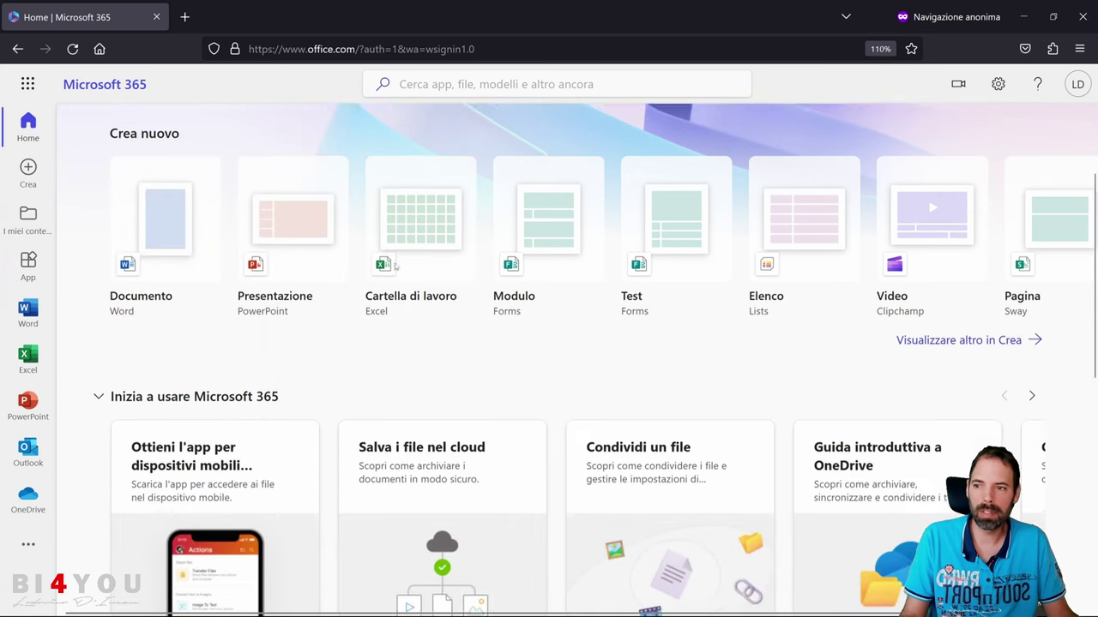
pyautogui.scroll(2, 411, 257)
pyautogui.scroll(-1, 398, 257)
pyautogui.scroll(-4, 454, 272)
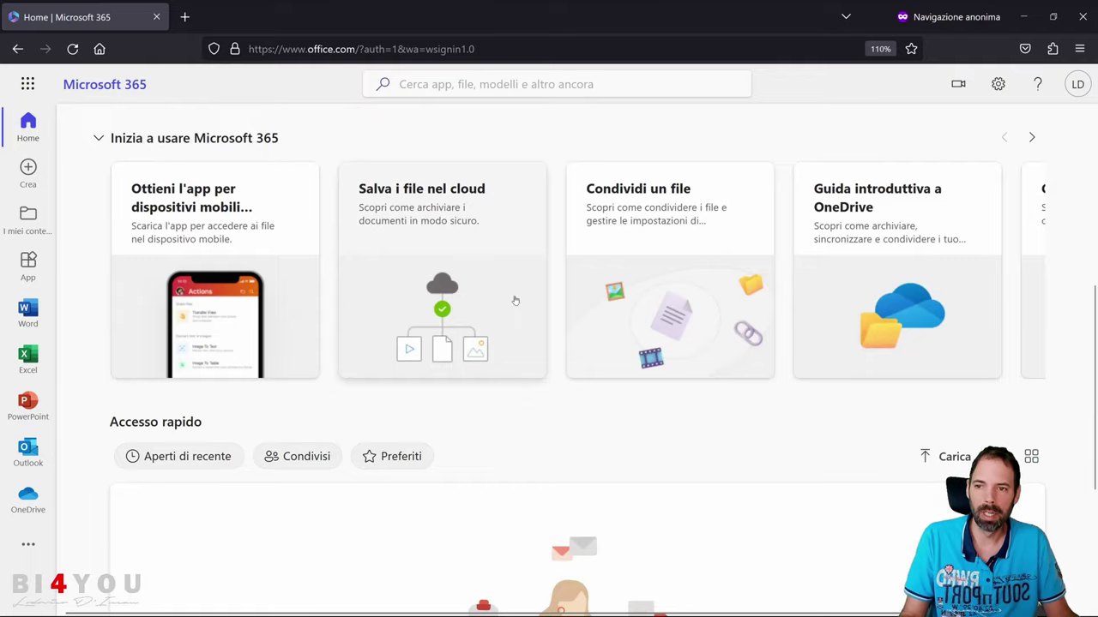
pyautogui.scroll(5, 506, 288)
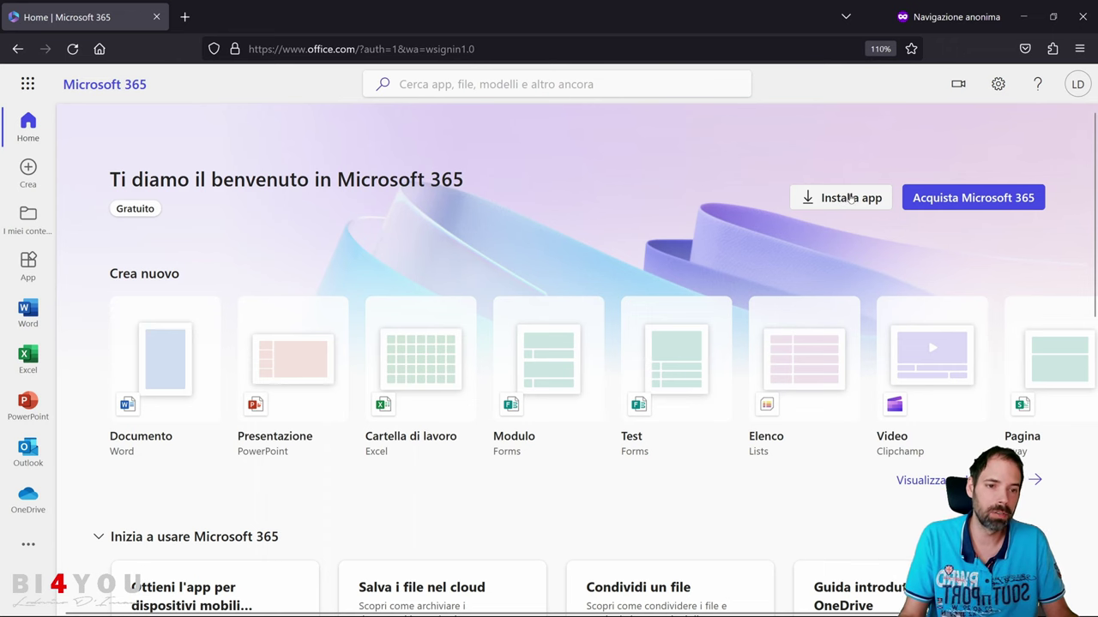
# Step: Open the subscription plans and switch them from Mensile to Annuale pricing
pyautogui.click(973, 197)
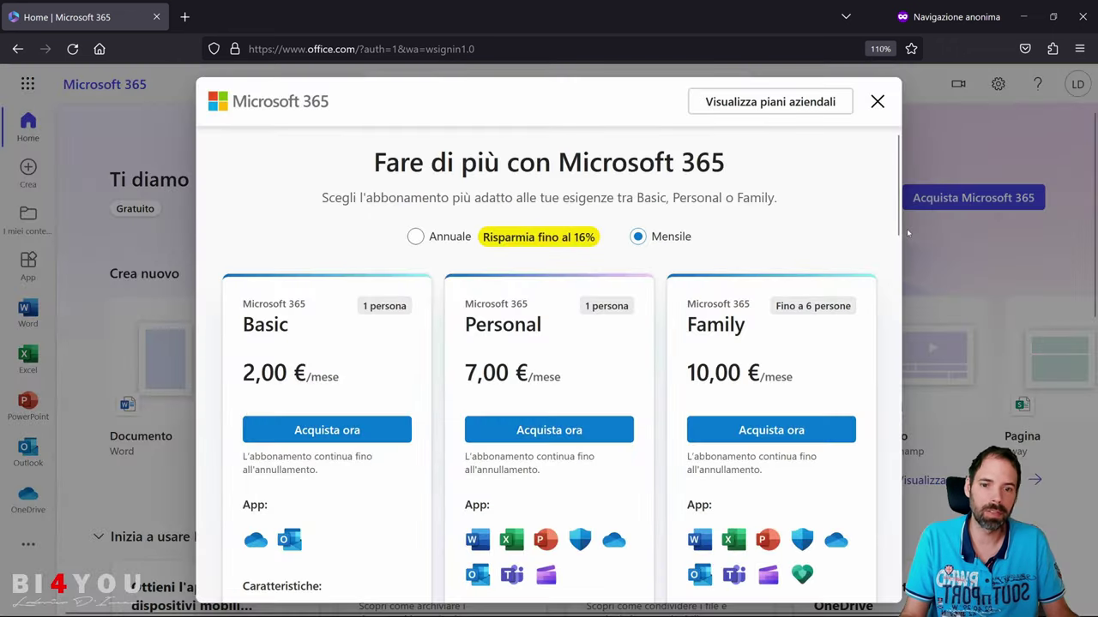
pyautogui.scroll(-2, 420, 281)
pyautogui.scroll(1, 343, 287)
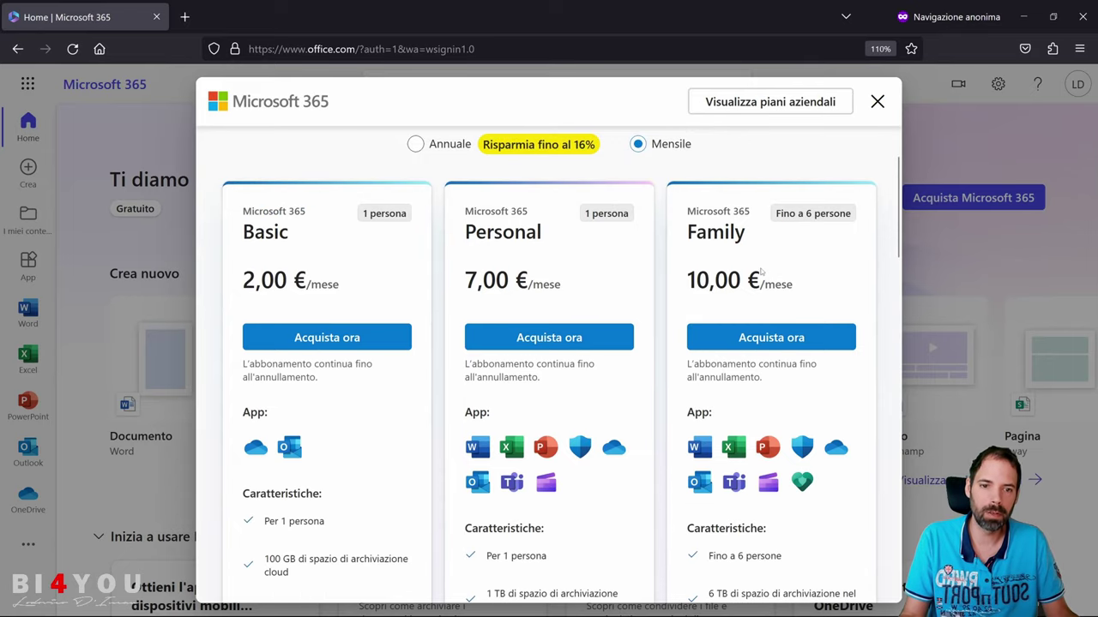
pyautogui.click(414, 145)
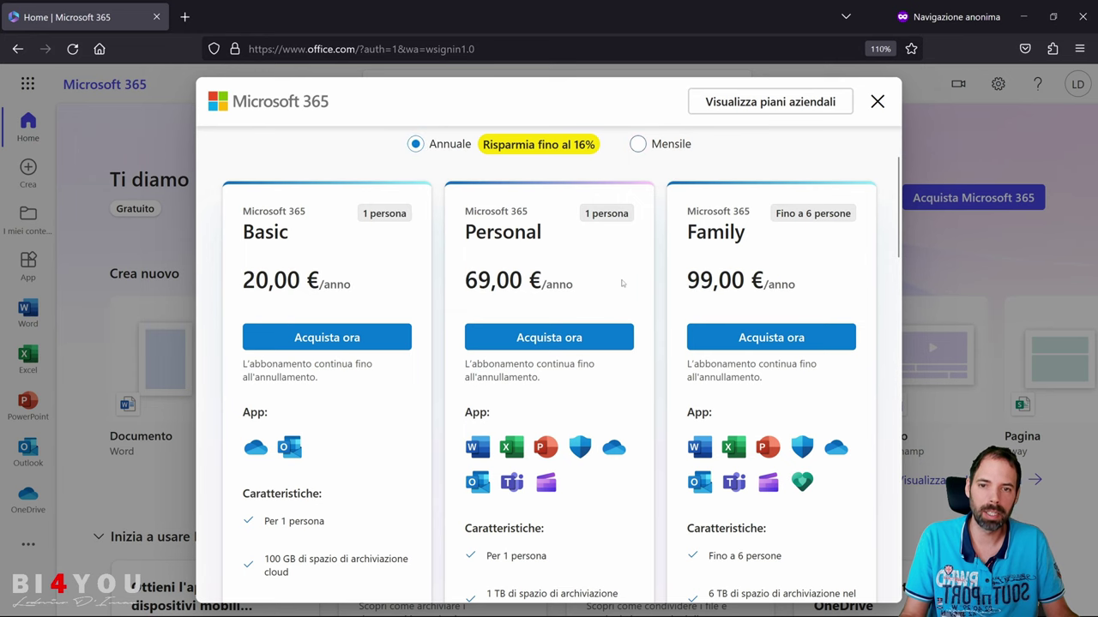
# Step: Close the plans dialog and browse the App page listing Word, Excel, PowerPoint and more
pyautogui.click(878, 101)
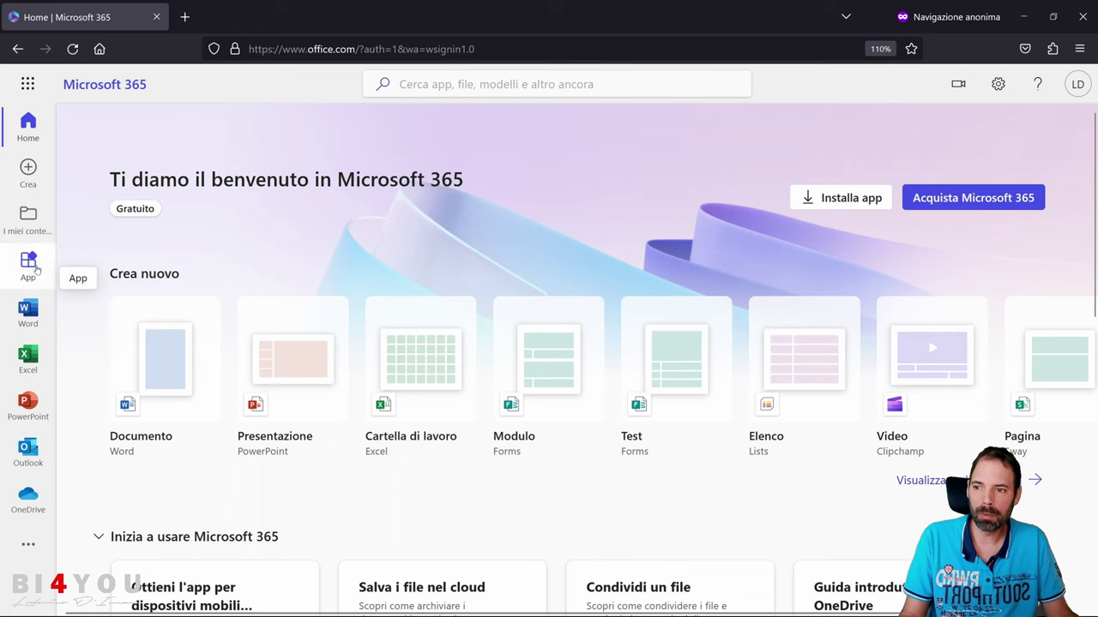
pyautogui.click(33, 271)
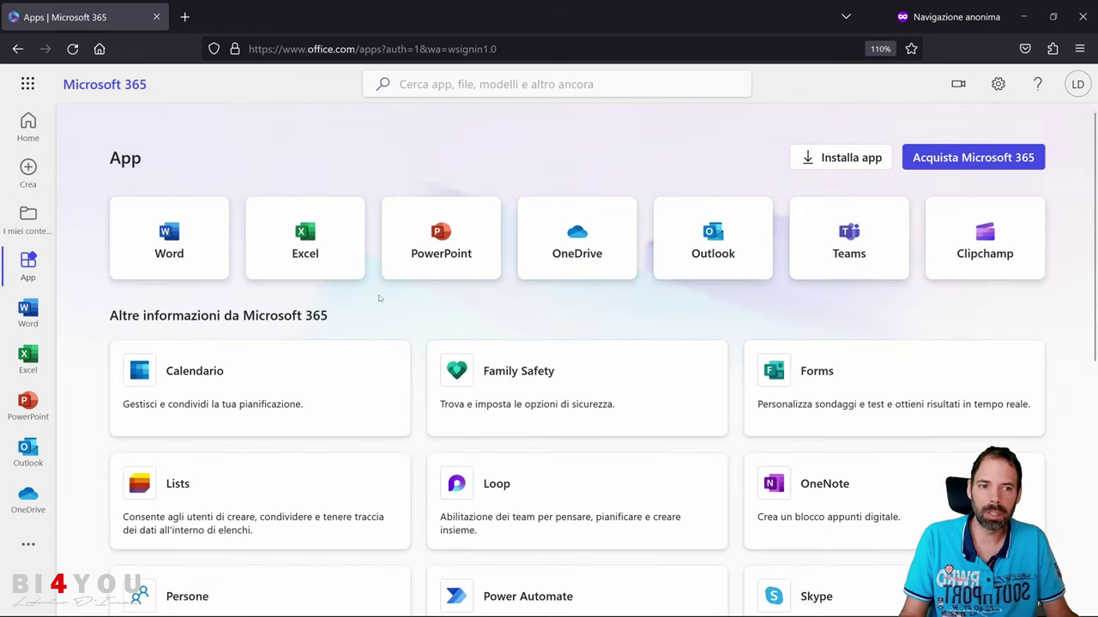
pyautogui.scroll(-2, 380, 297)
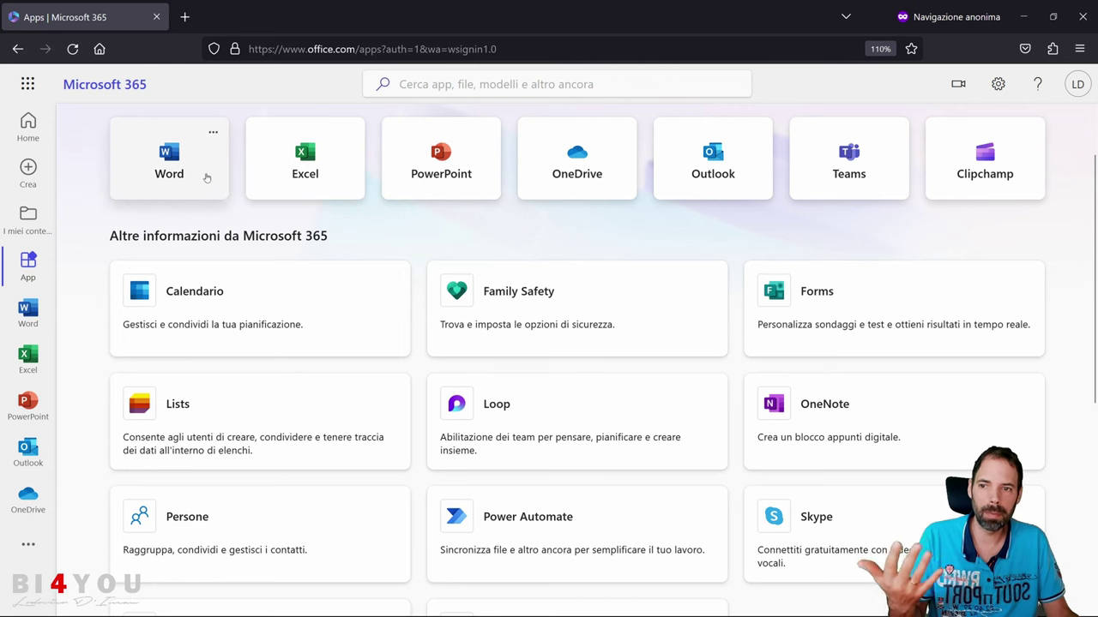
pyautogui.moveTo(985, 239)
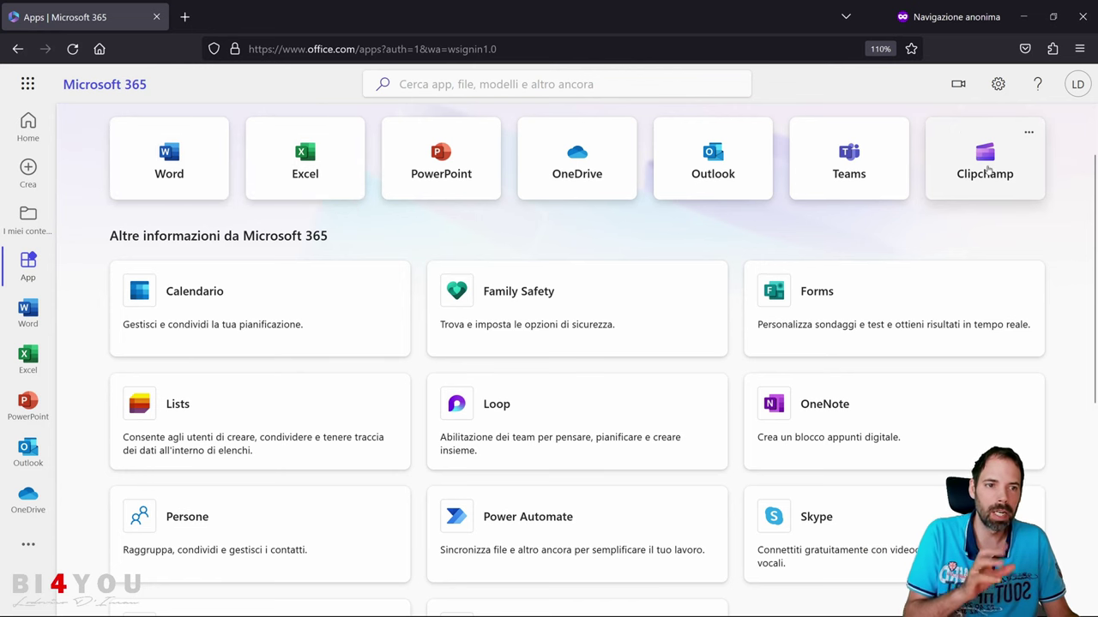
pyautogui.scroll(-3, 557, 411)
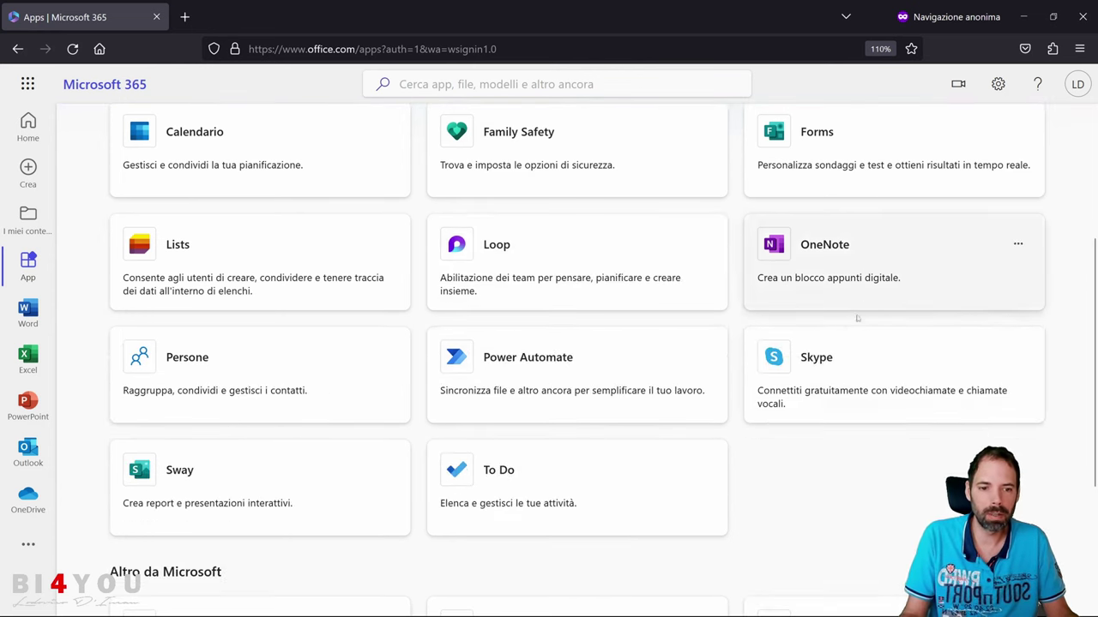
pyautogui.scroll(5, 291, 375)
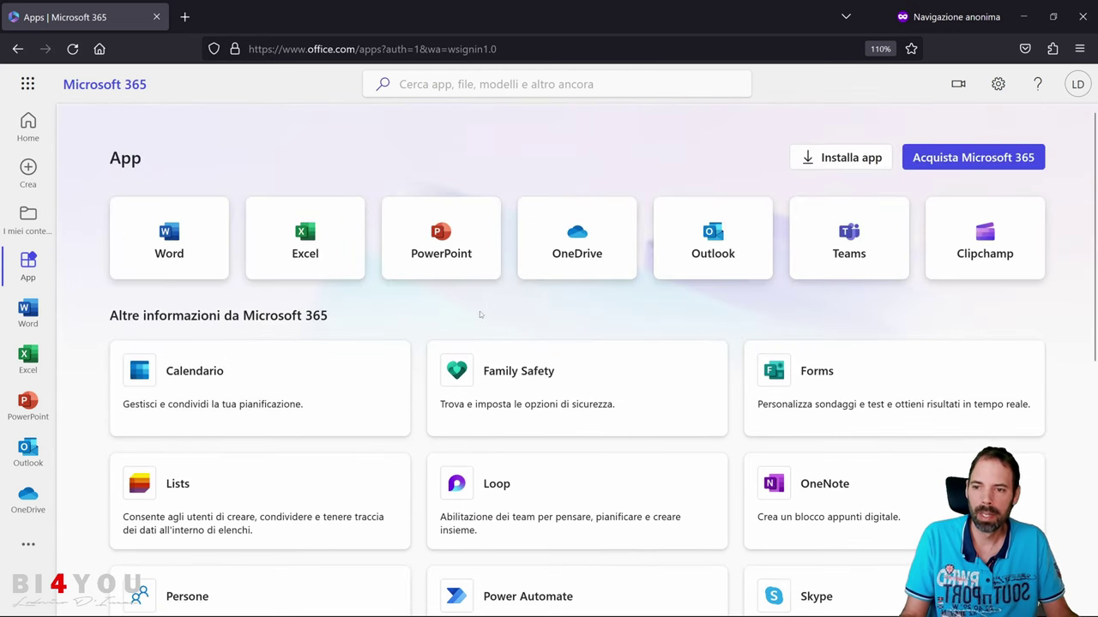
# Step: Open the Excel start page and choose Cartella di lavoro vuota under Crea nuovo
pyautogui.click(309, 270)
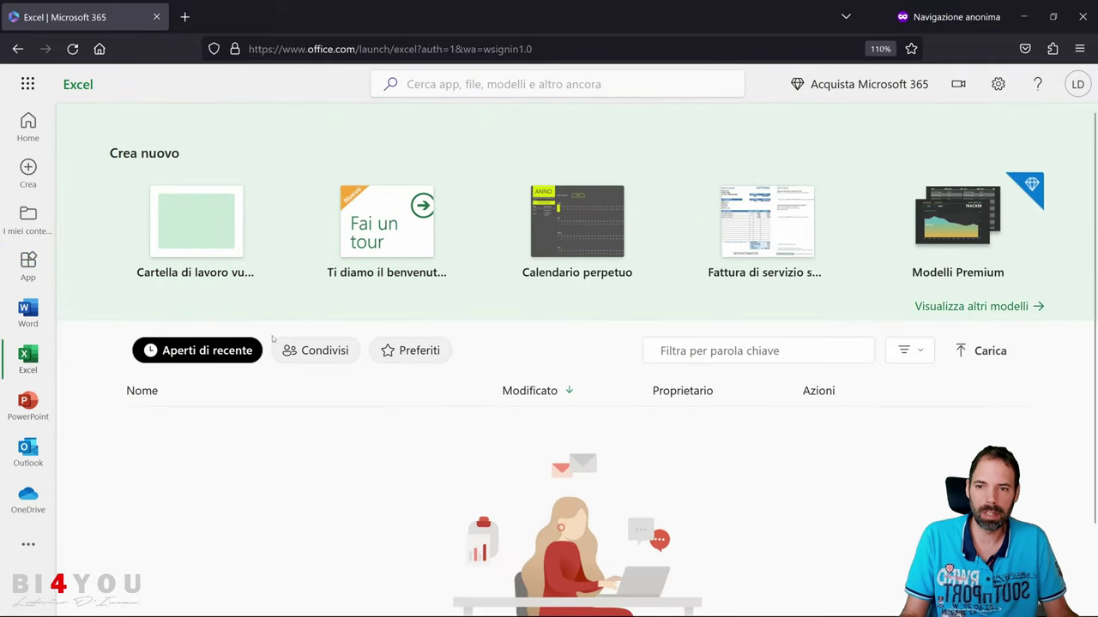
pyautogui.scroll(-2, 307, 355)
pyautogui.scroll(2, 343, 360)
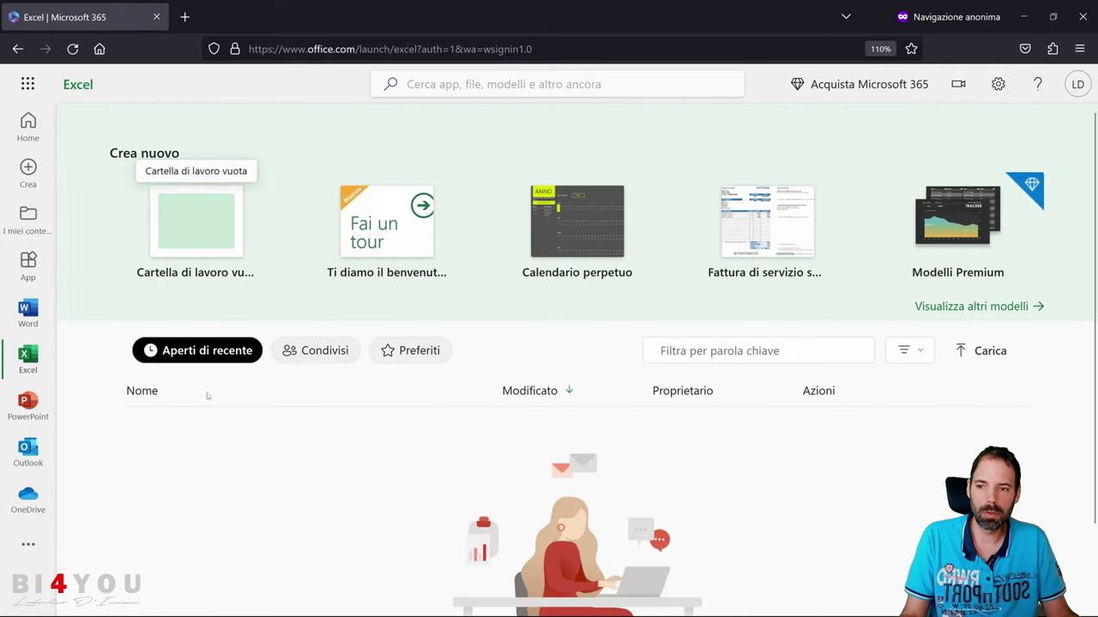
pyautogui.scroll(-2, 207, 395)
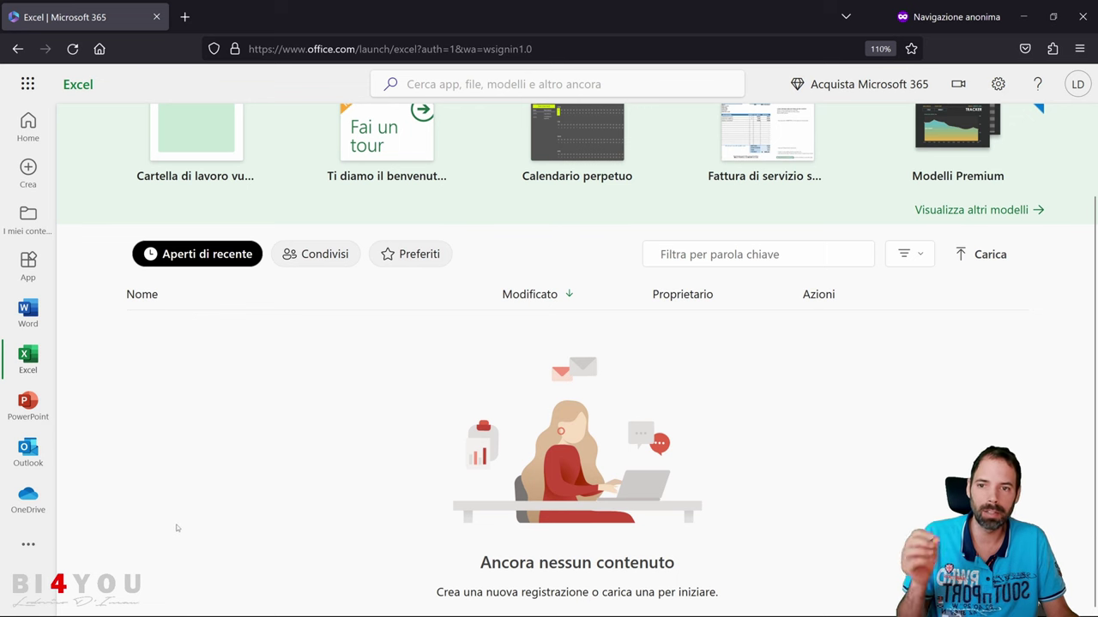
pyautogui.scroll(2, 205, 386)
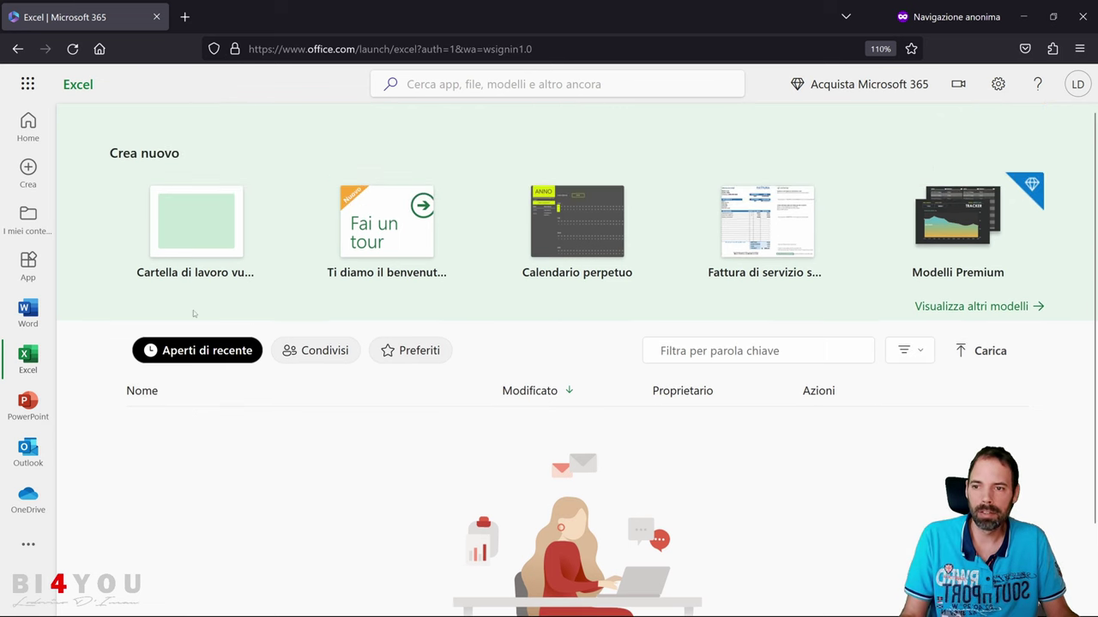
pyautogui.click(181, 229)
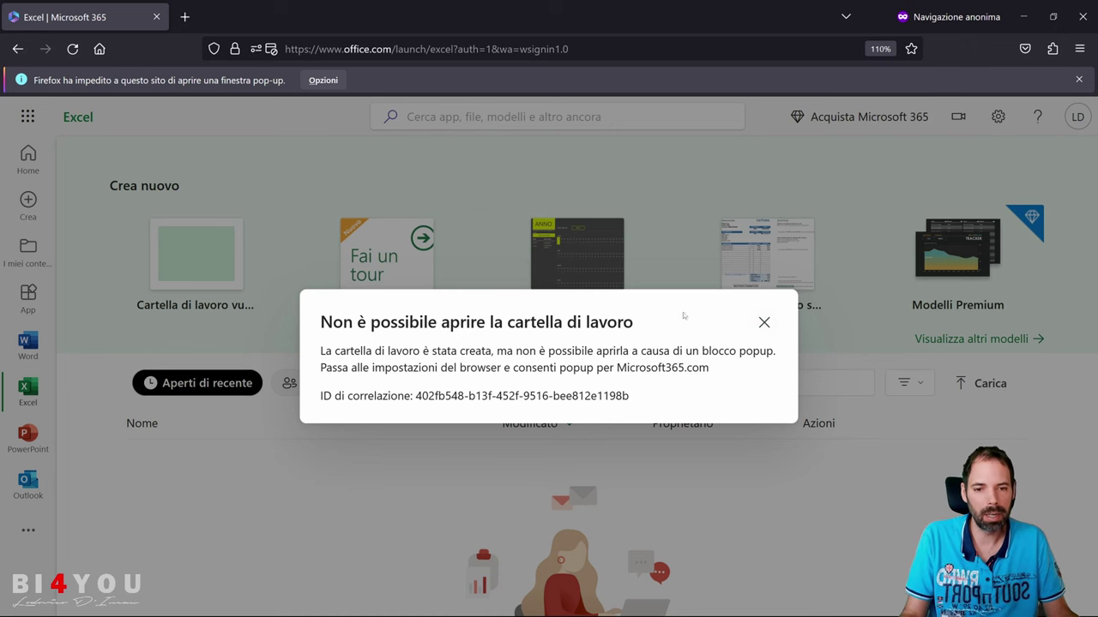
pyautogui.click(763, 324)
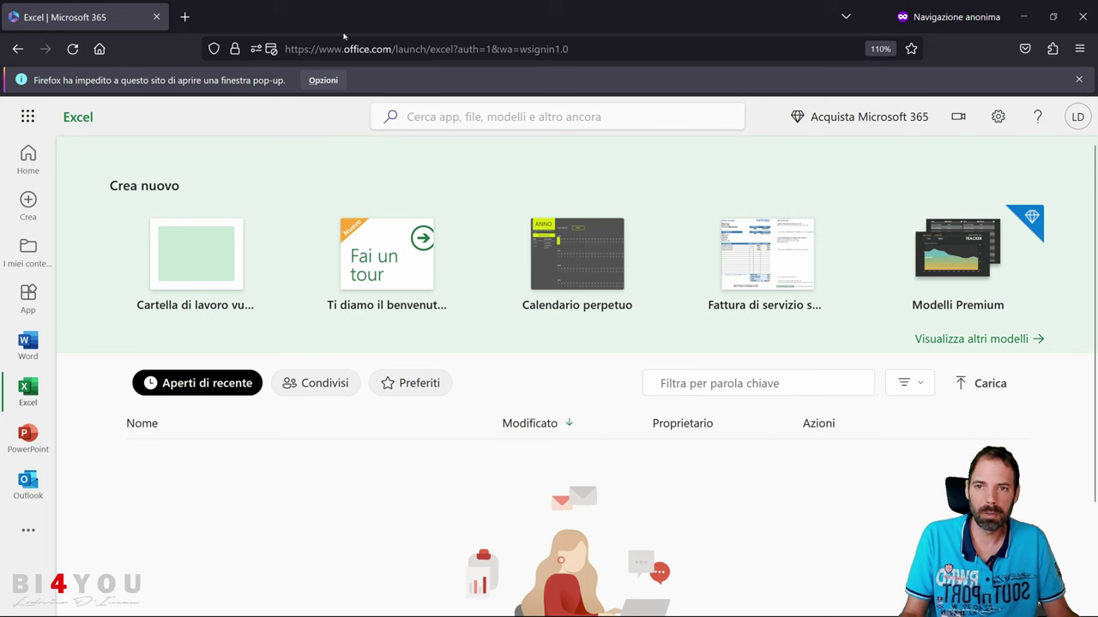
pyautogui.click(324, 82)
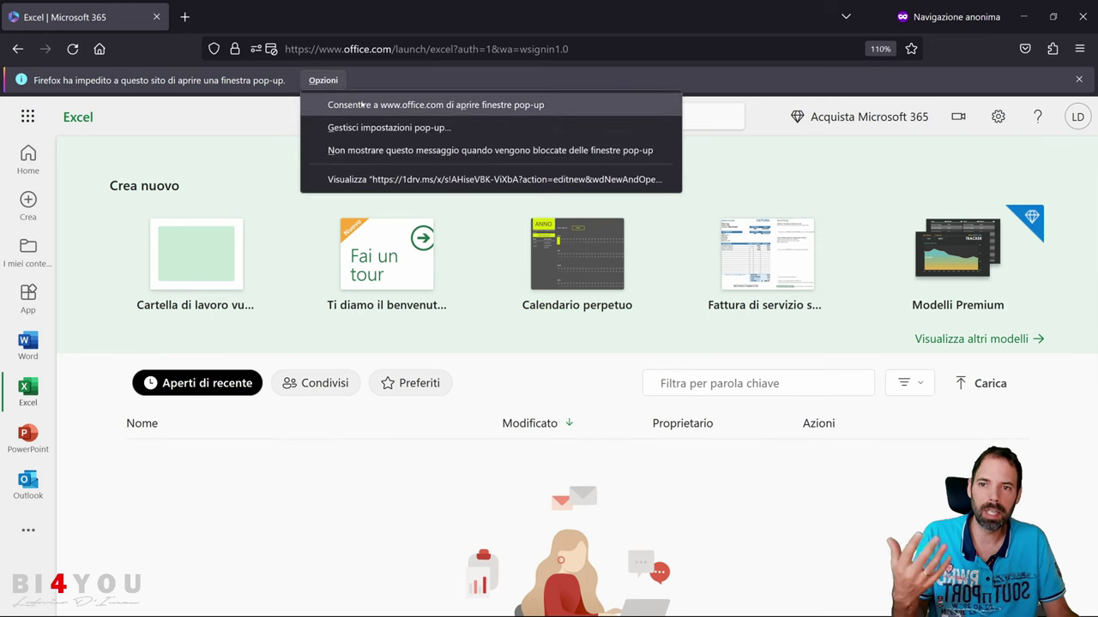
pyautogui.click(376, 104)
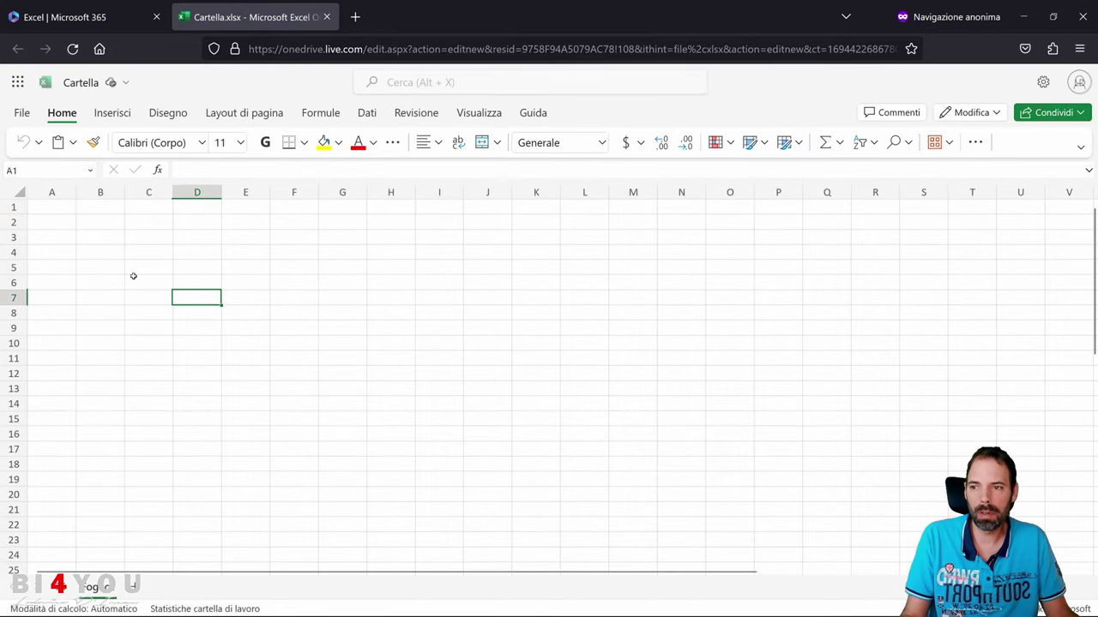
# Step: Switch to the Barra multifunzione classica and dismiss the 'Informazioni su Excel in 60 secondi' offer
pyautogui.click(1081, 147)
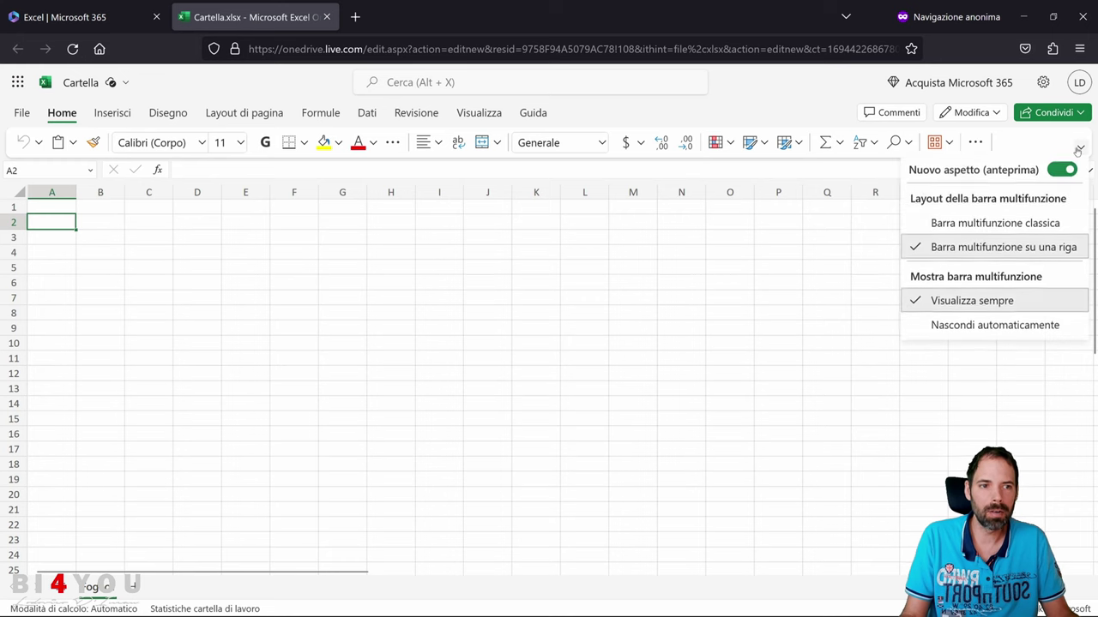
pyautogui.click(1079, 148)
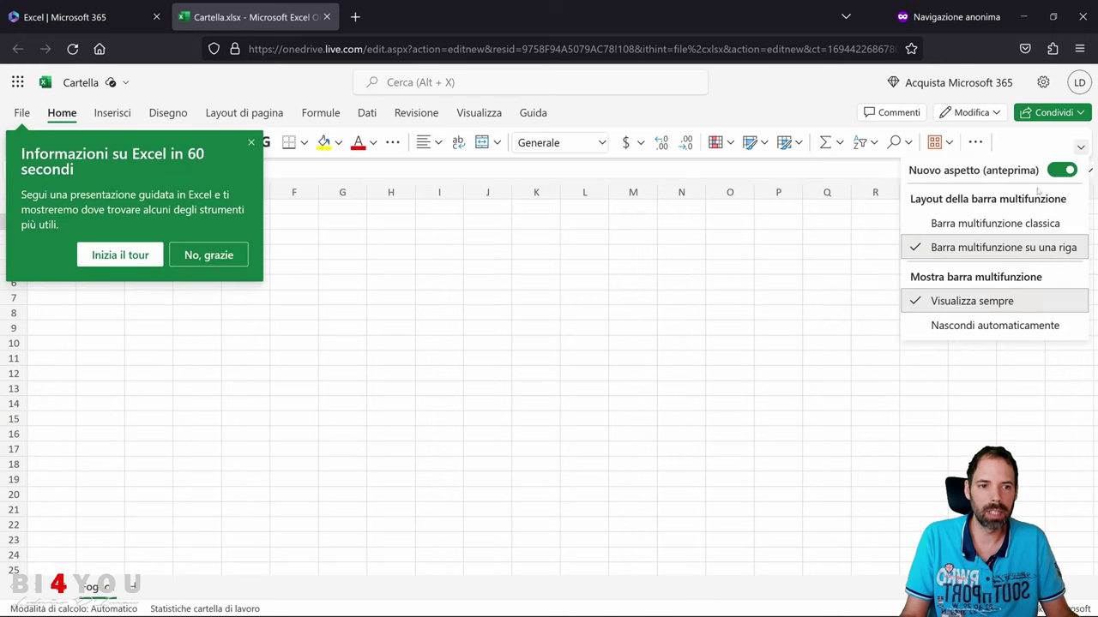
pyautogui.click(966, 225)
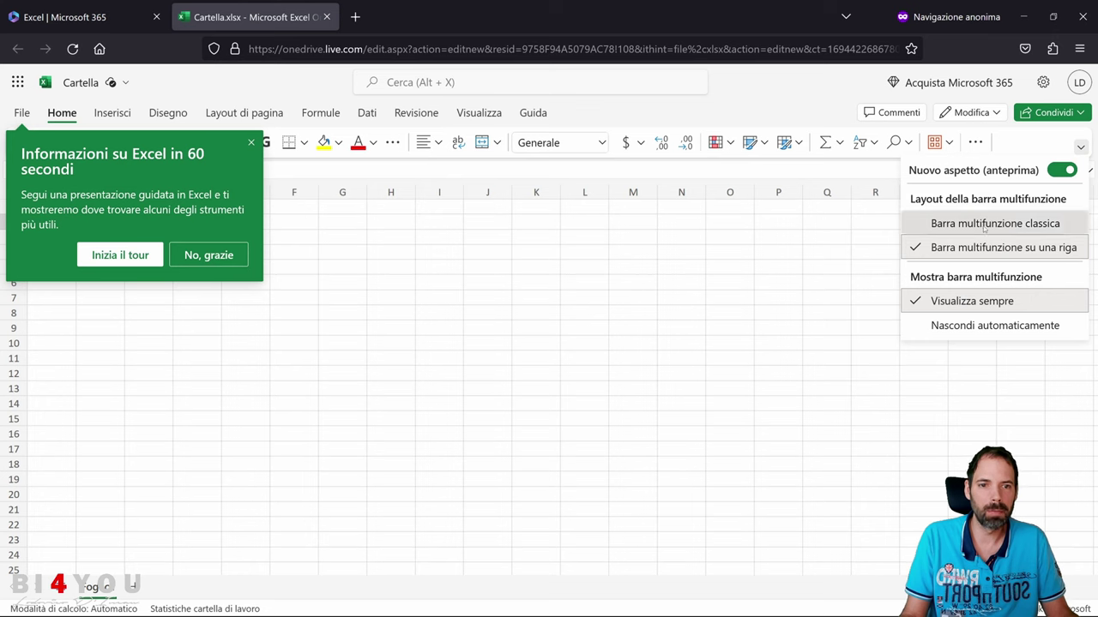
pyautogui.click(251, 143)
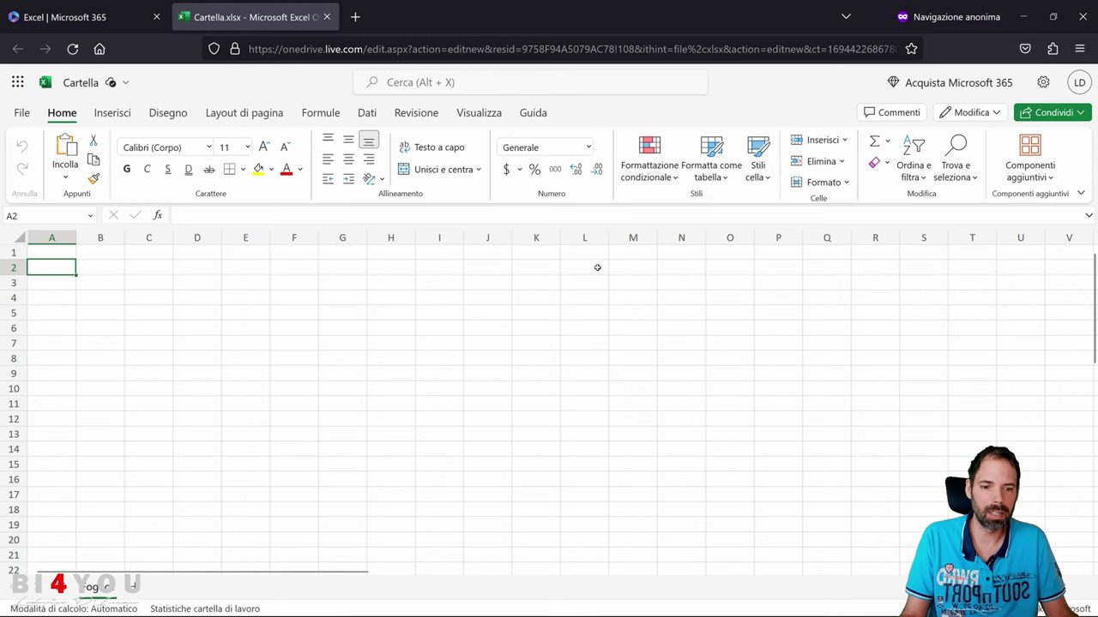
# Step: Select cell I3, then A2, and show the Dati data tools
pyautogui.click(426, 287)
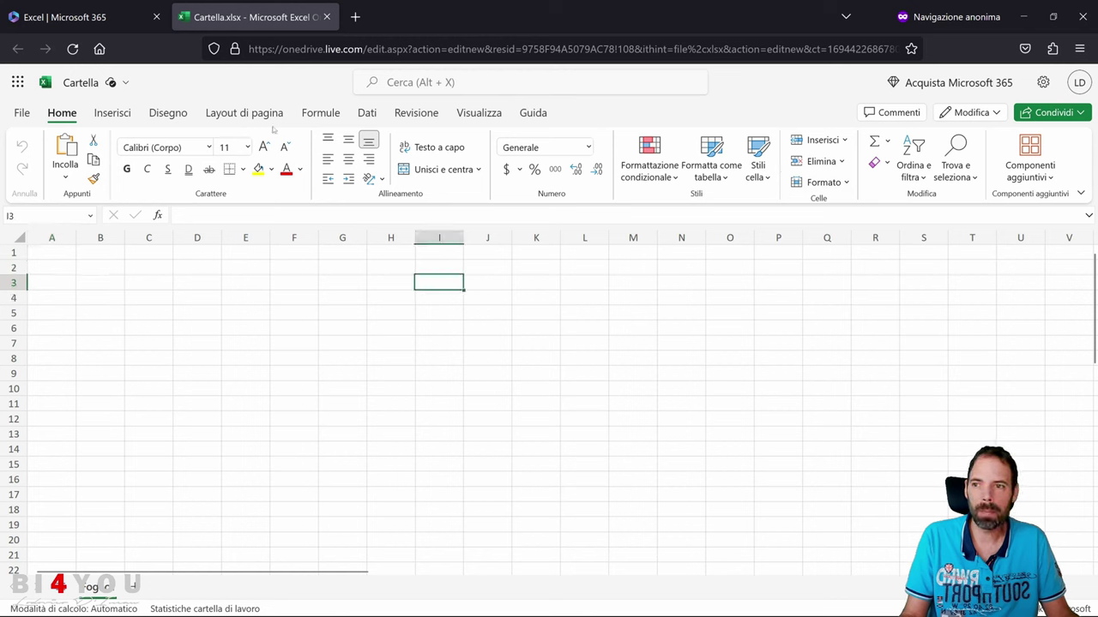
pyautogui.click(62, 267)
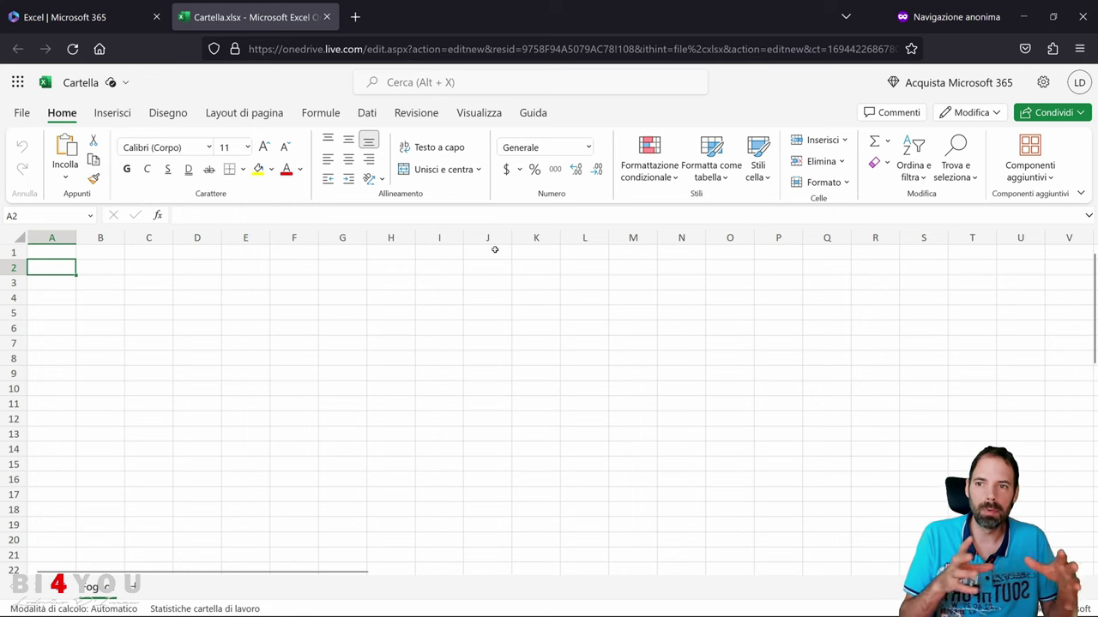
pyautogui.click(367, 112)
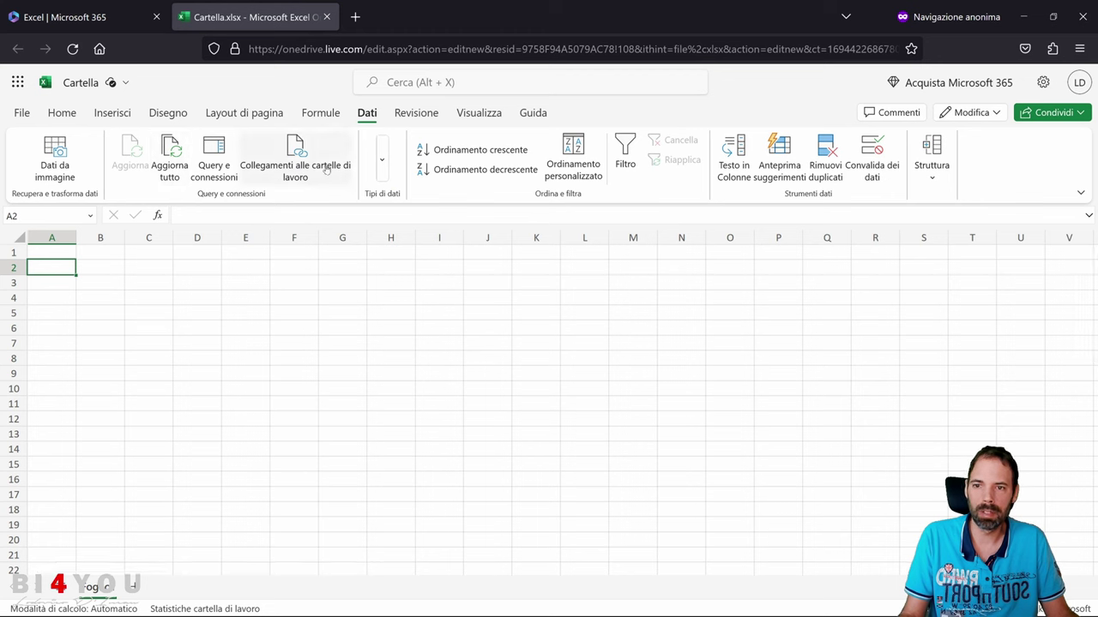
# Step: Look over the Tipi di dati gallery and the Inserisci and Home tabs, then show the Microsoft 365 app list
pyautogui.click(383, 178)
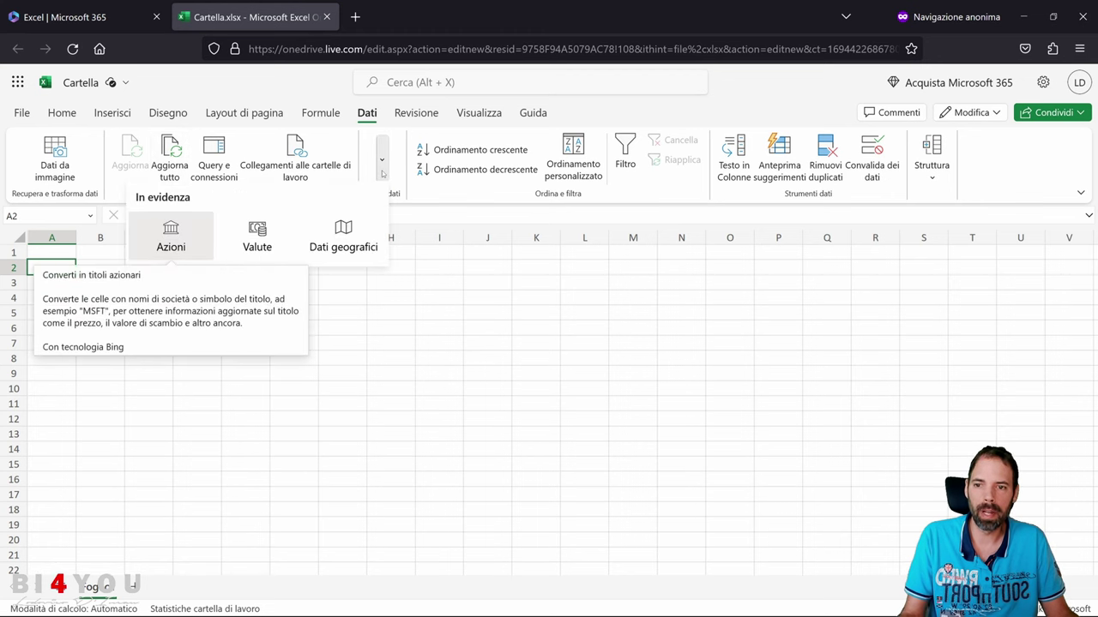
pyautogui.click(387, 176)
pyautogui.click(410, 283)
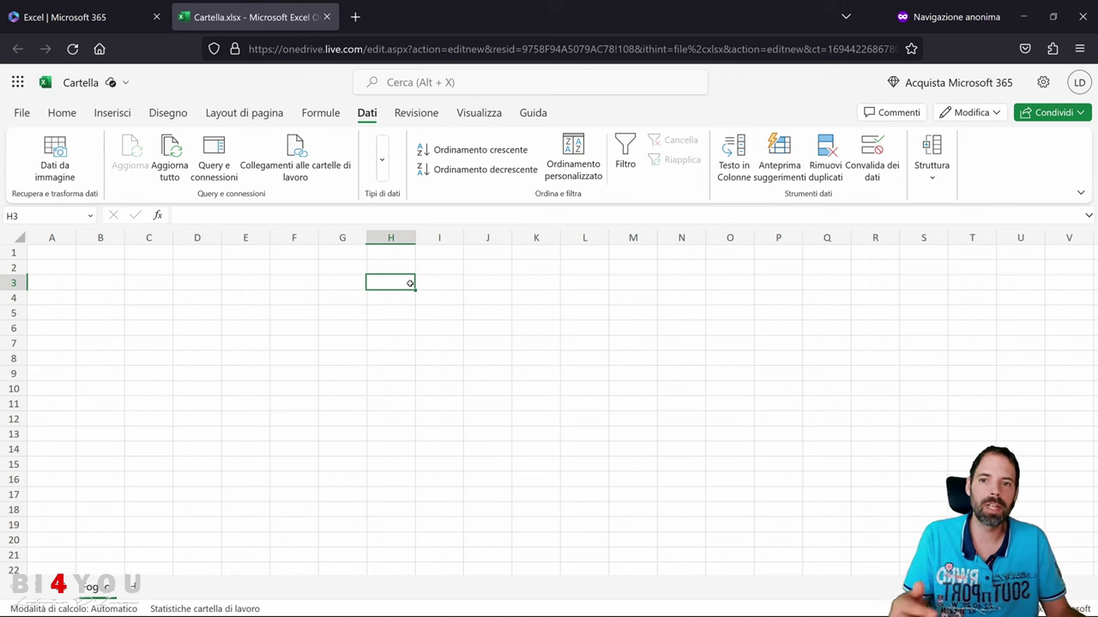
pyautogui.click(109, 116)
pyautogui.click(67, 114)
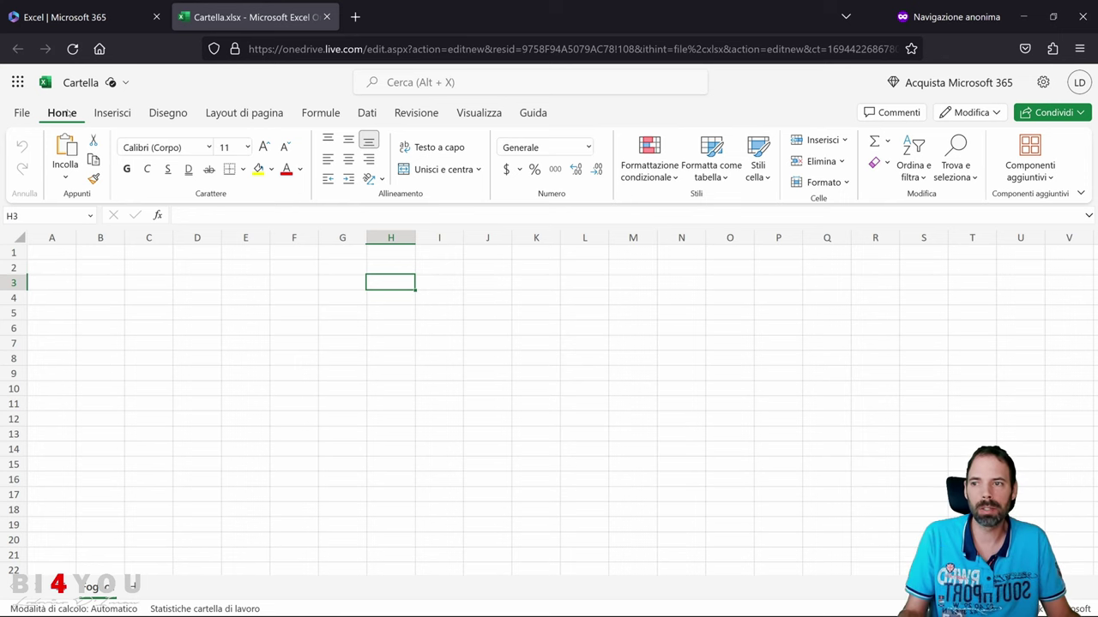
pyautogui.click(19, 86)
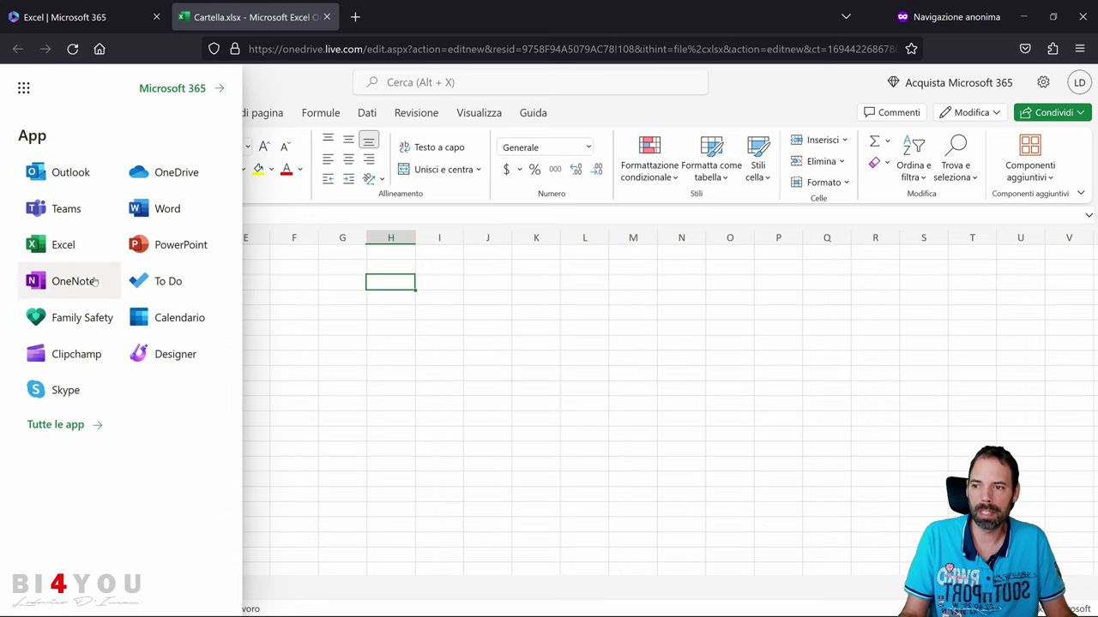
# Step: Open Outlook from the app launcher to show the inbox in a new tab
pyautogui.click(68, 172)
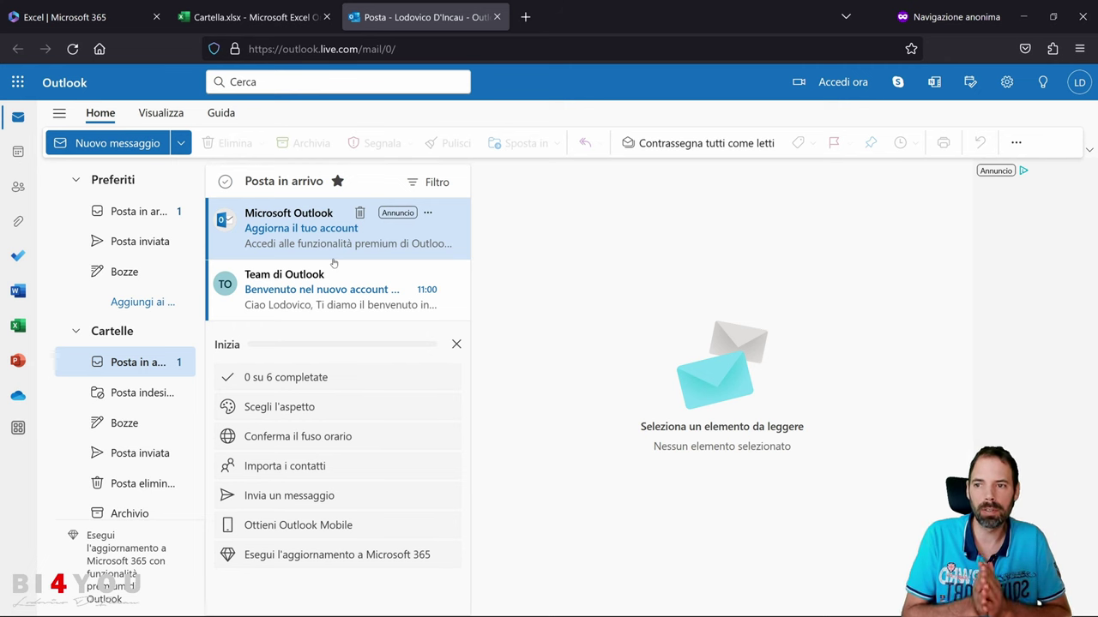
# Step: Switch Outlook to the Barra multifunzione classica layout and look over the Visualizza tools
pyautogui.click(1085, 152)
pyautogui.click(988, 199)
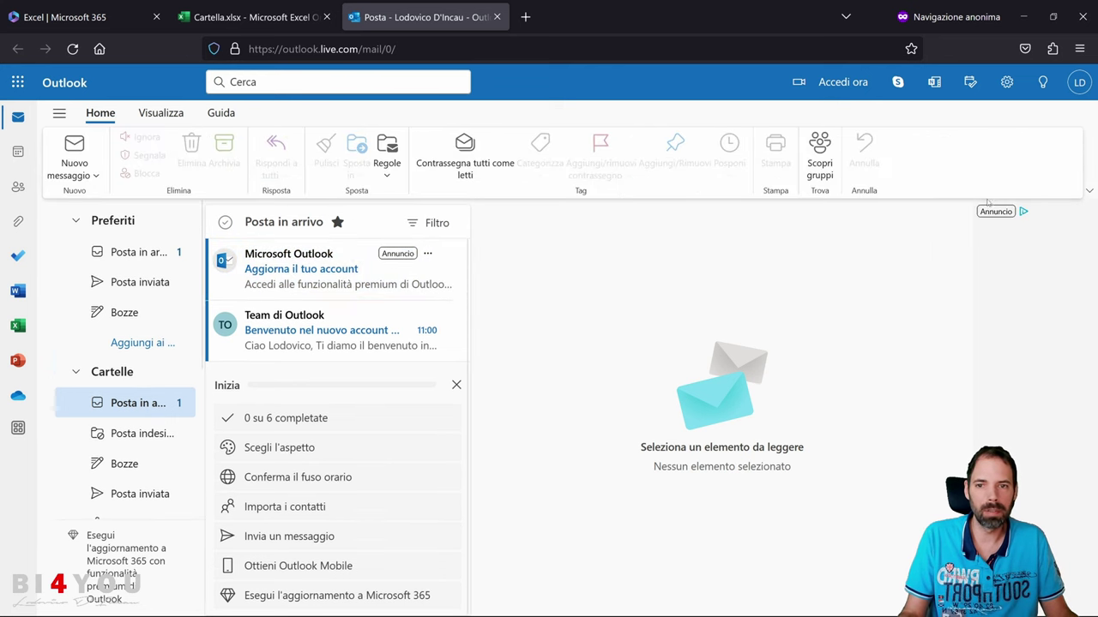
pyautogui.click(163, 112)
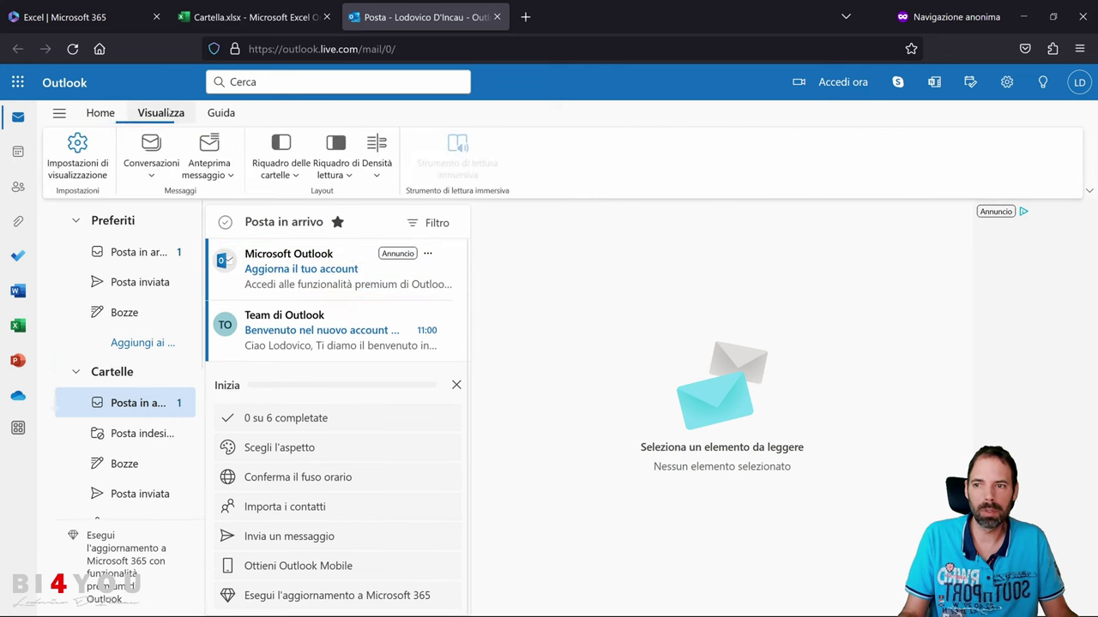
pyautogui.click(102, 115)
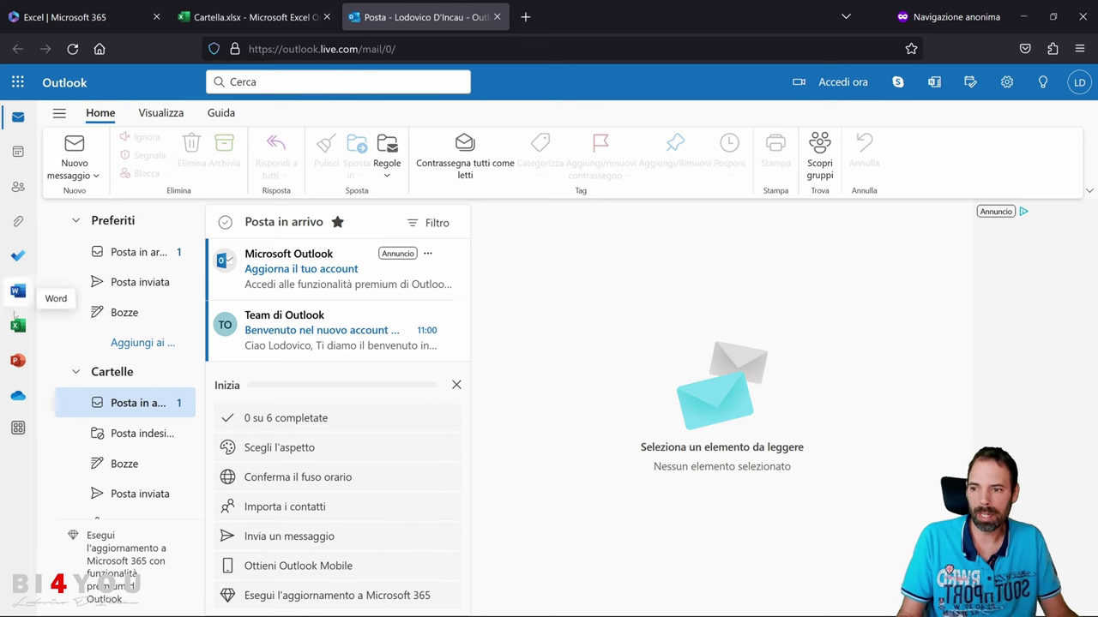
# Step: Check the Altre app list, then switch from mail to the September 2023 calendar
pyautogui.click(17, 428)
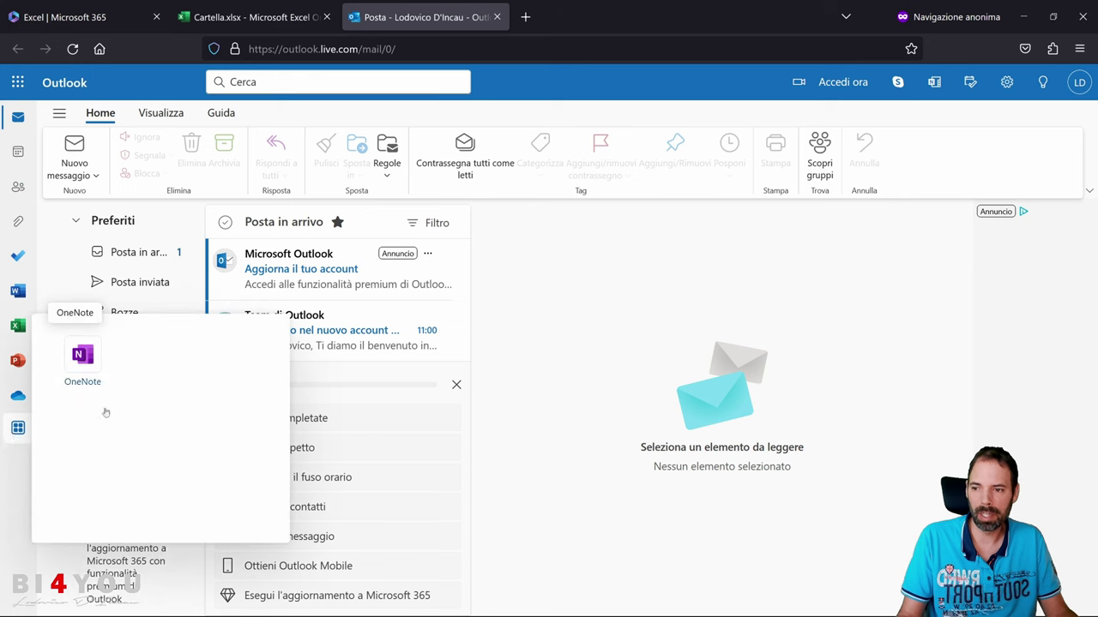
pyautogui.click(17, 428)
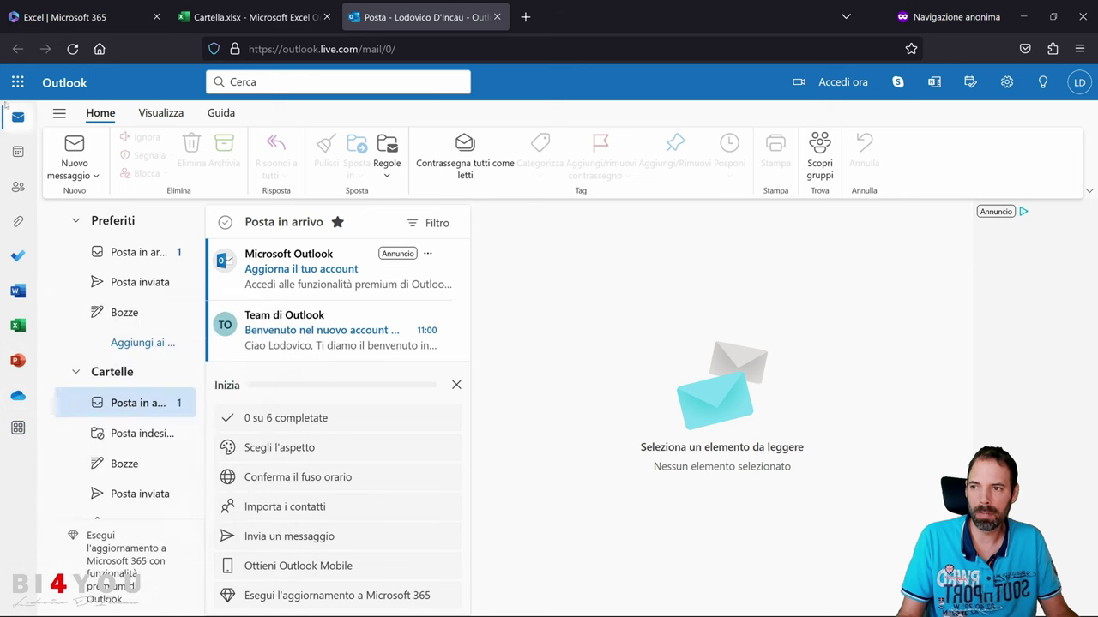
pyautogui.click(18, 151)
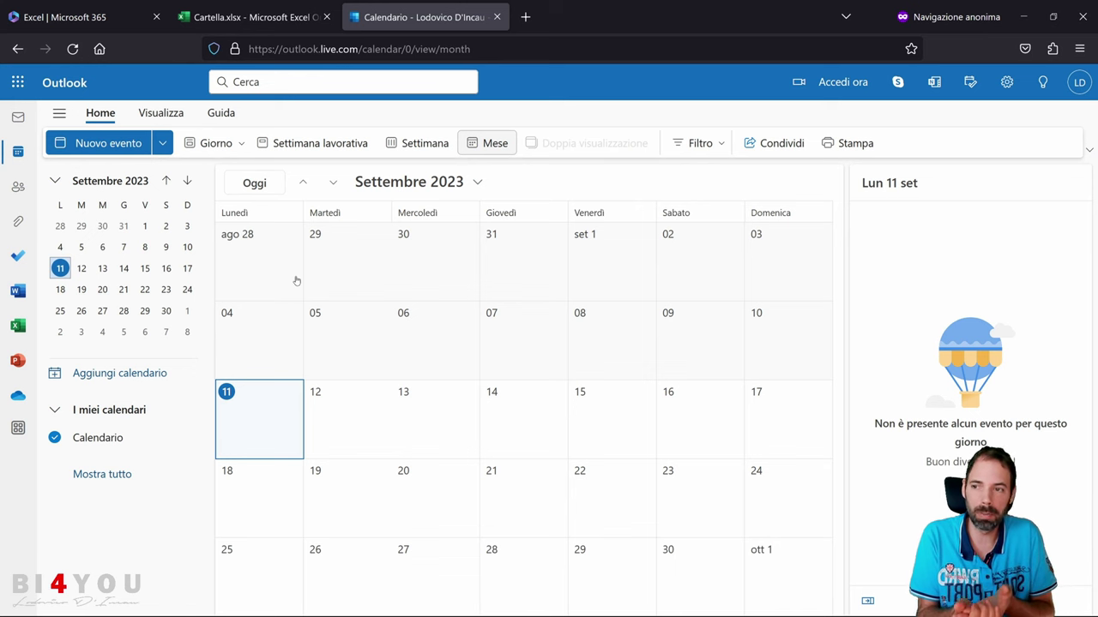
# Step: Launch Microsoft Store through Windows Search ('sto'), then return to the browser's Excel home tab
pyautogui.click(17, 82)
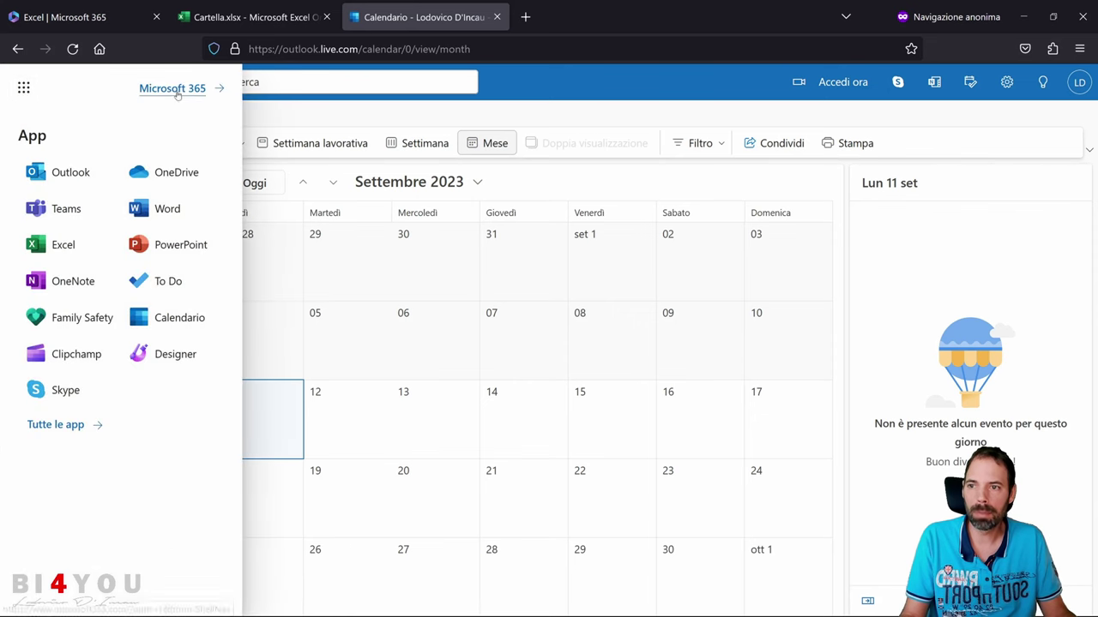
pyautogui.click(22, 90)
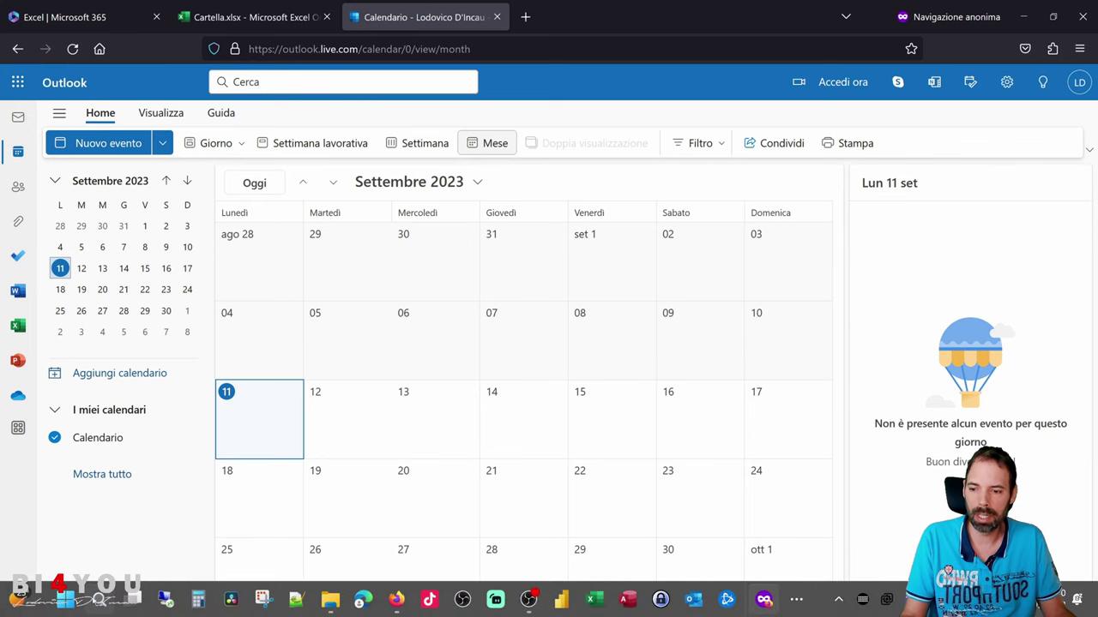
pyautogui.click(65, 599)
pyautogui.write('sto')
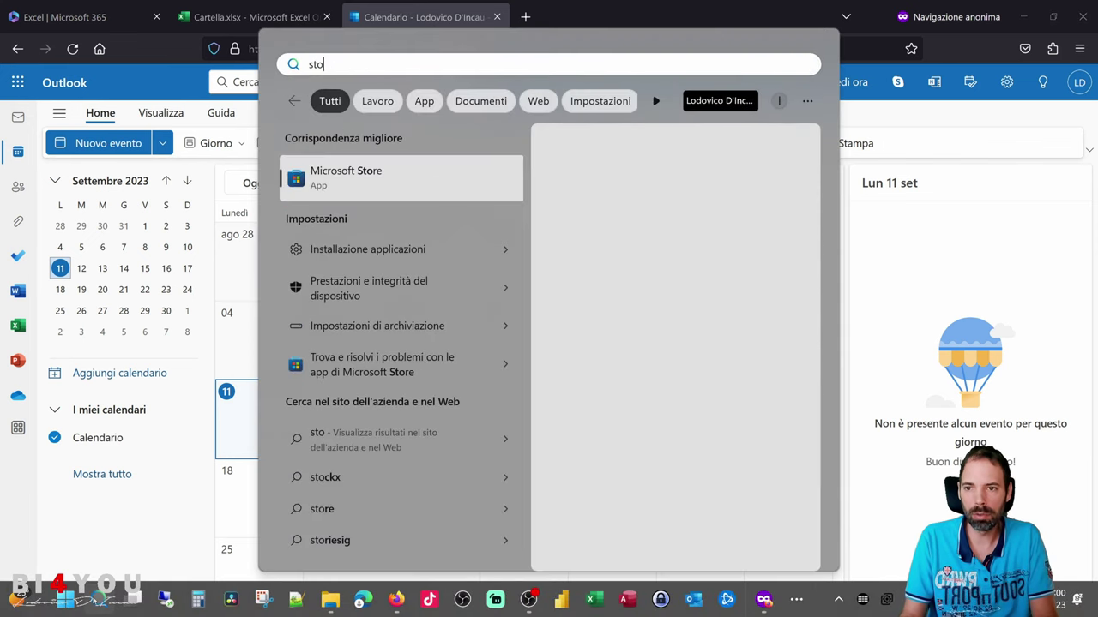
pyautogui.click(404, 176)
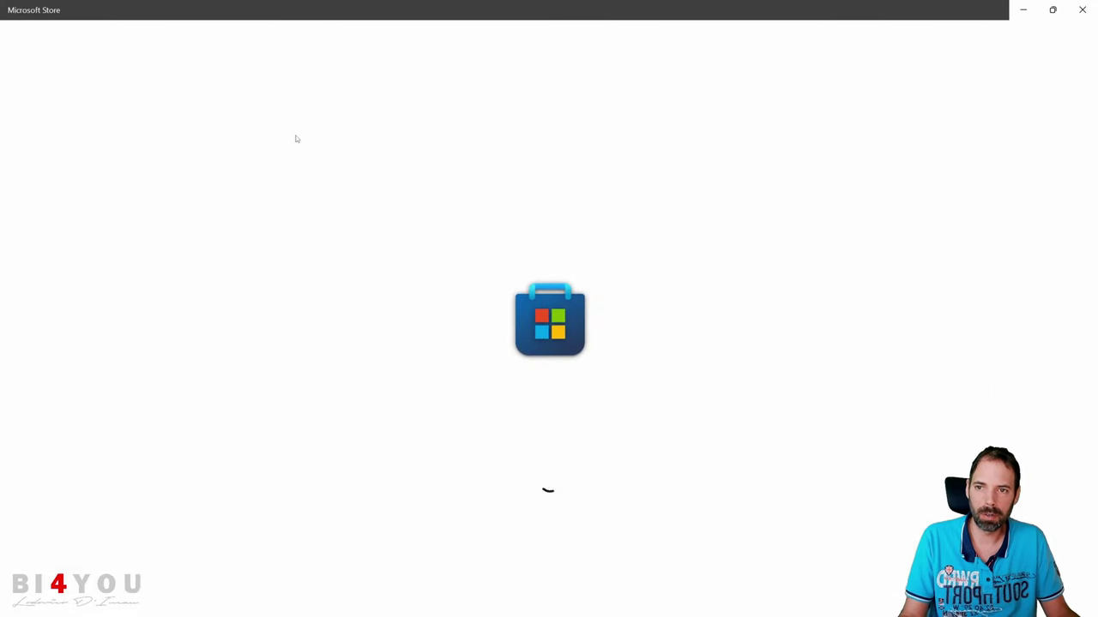
pyautogui.hotkey('alt', 'Tab')
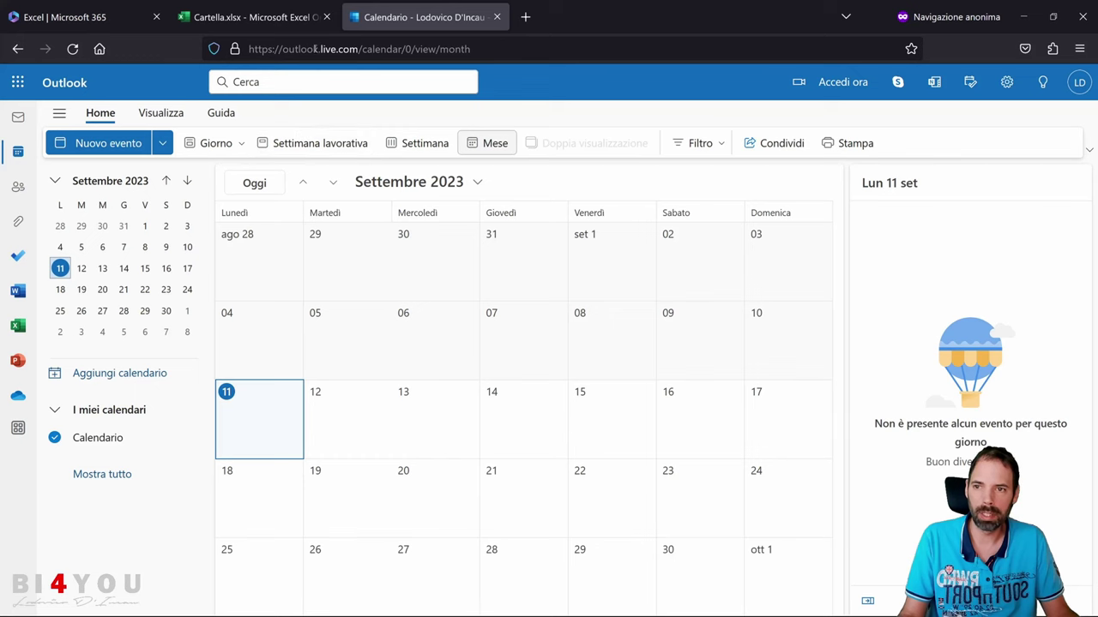
pyautogui.hotkey('ctrl', 'shift', 'Tab')
pyautogui.hotkey('ctrl', 'shift', 'Tab')
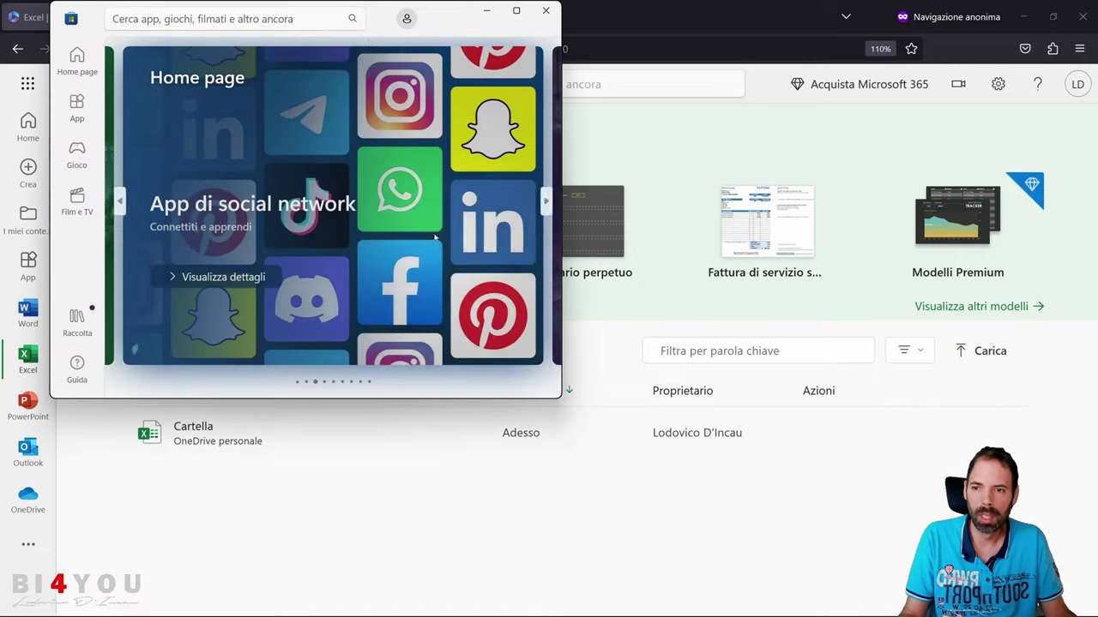
# Step: Maximize the Store, search for 'office', and open the Microsoft 365 (Office) product page
pyautogui.doubleClick(440, 19)
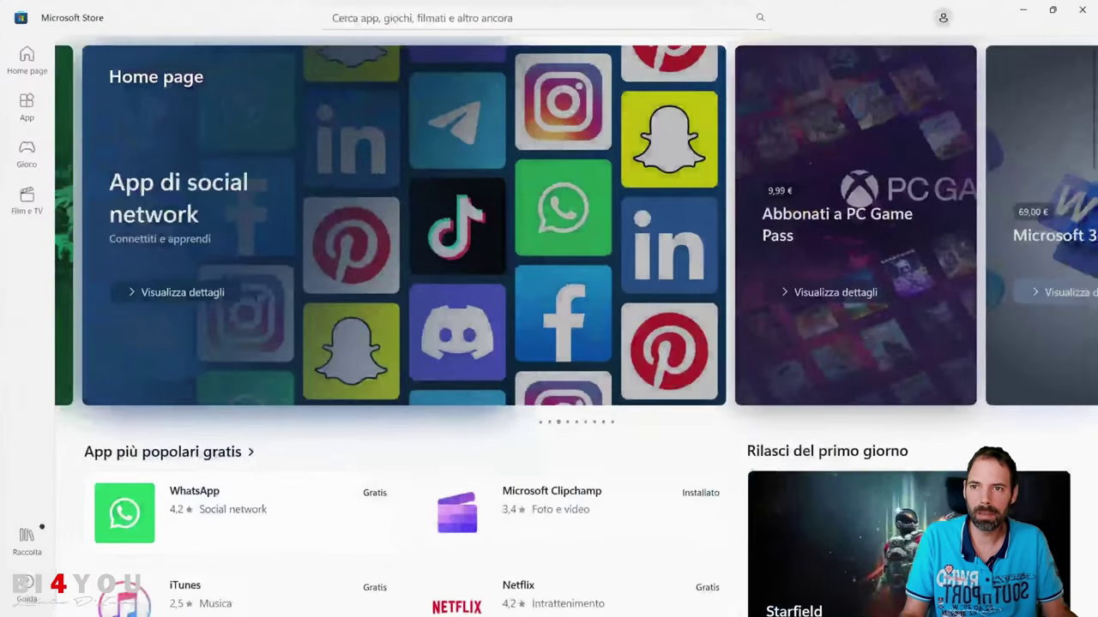
pyautogui.click(395, 21)
pyautogui.write('office')
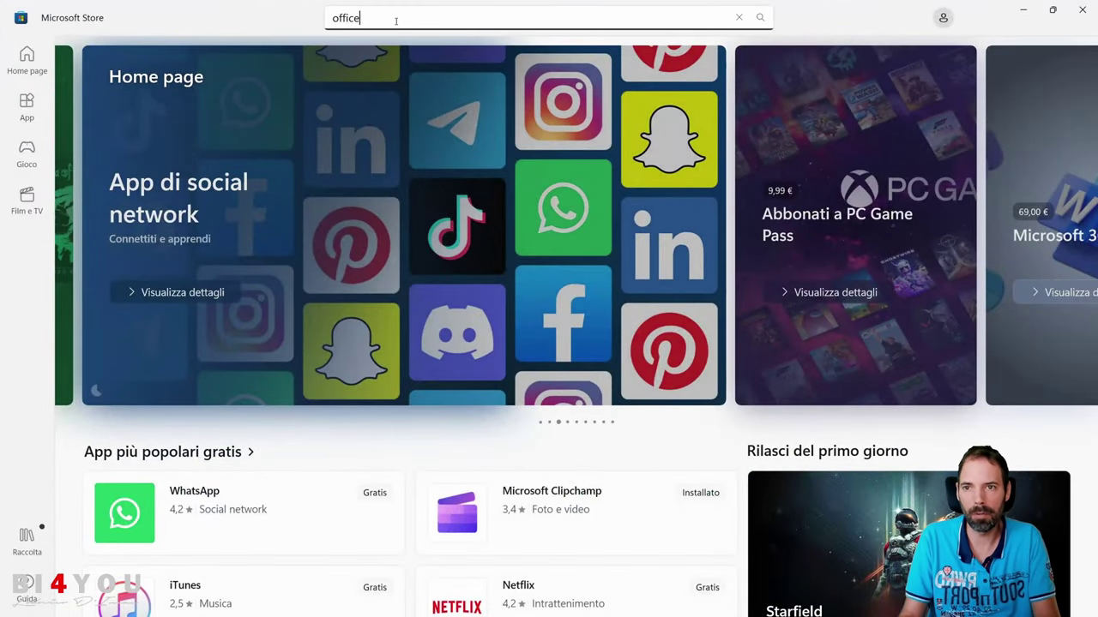
pyautogui.press('Return')
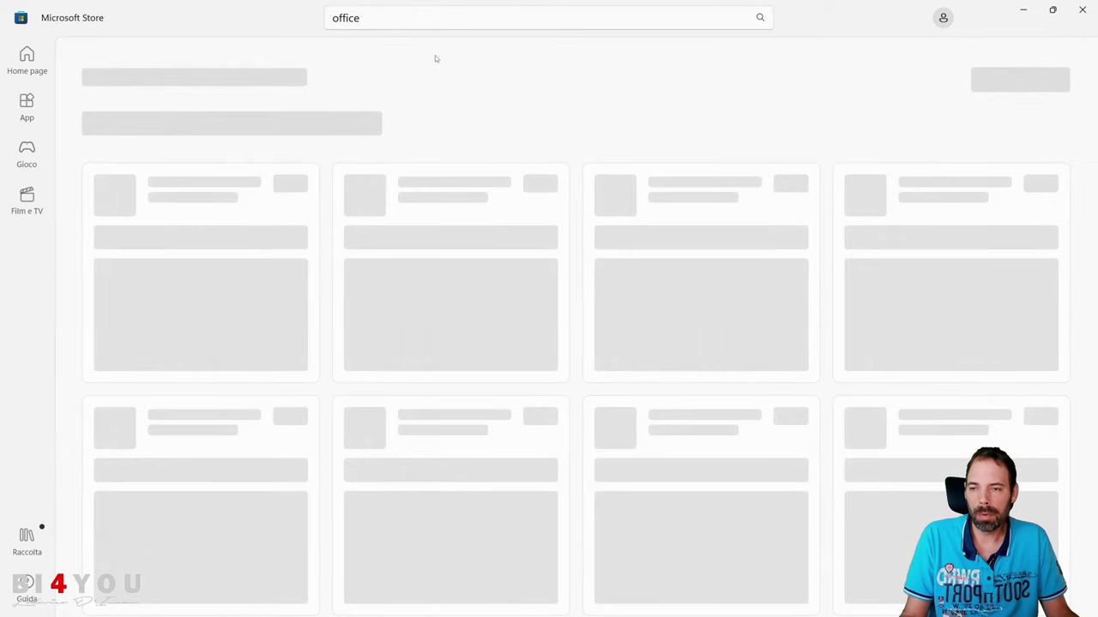
pyautogui.scroll(-3, 257, 92)
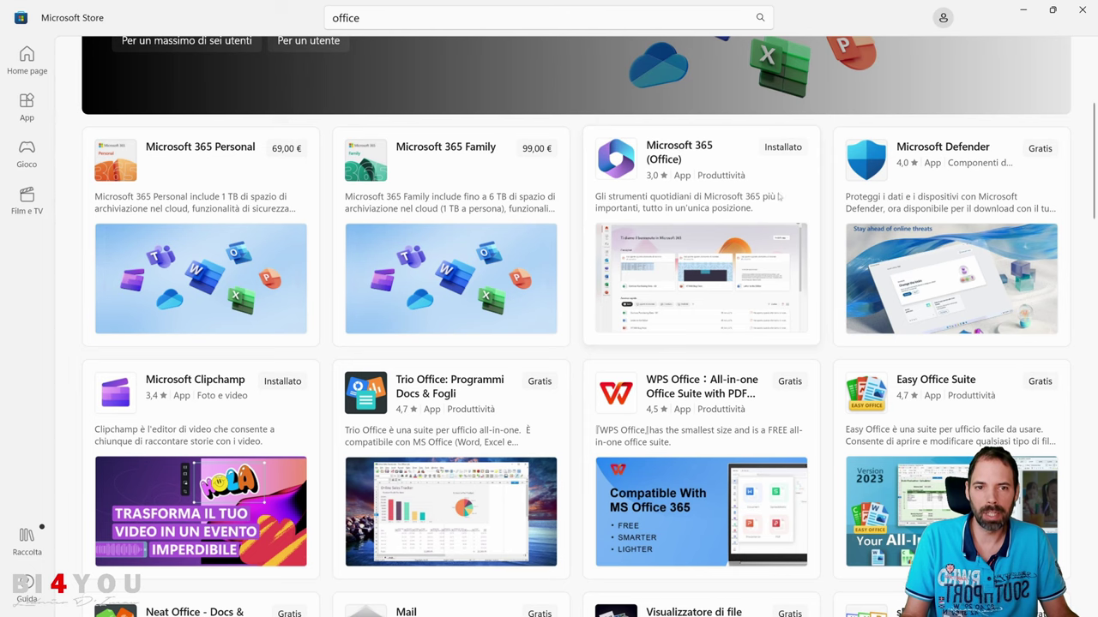
pyautogui.click(673, 151)
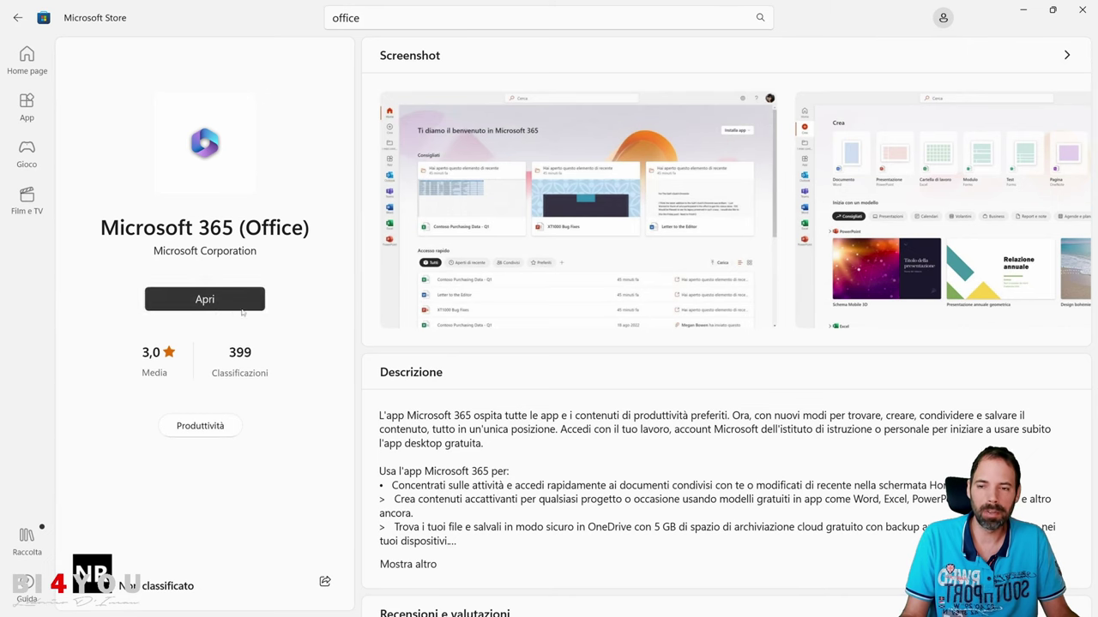
# Step: Launch the installed Microsoft 365 app and start sign-in with Account Microsoft
pyautogui.click(230, 300)
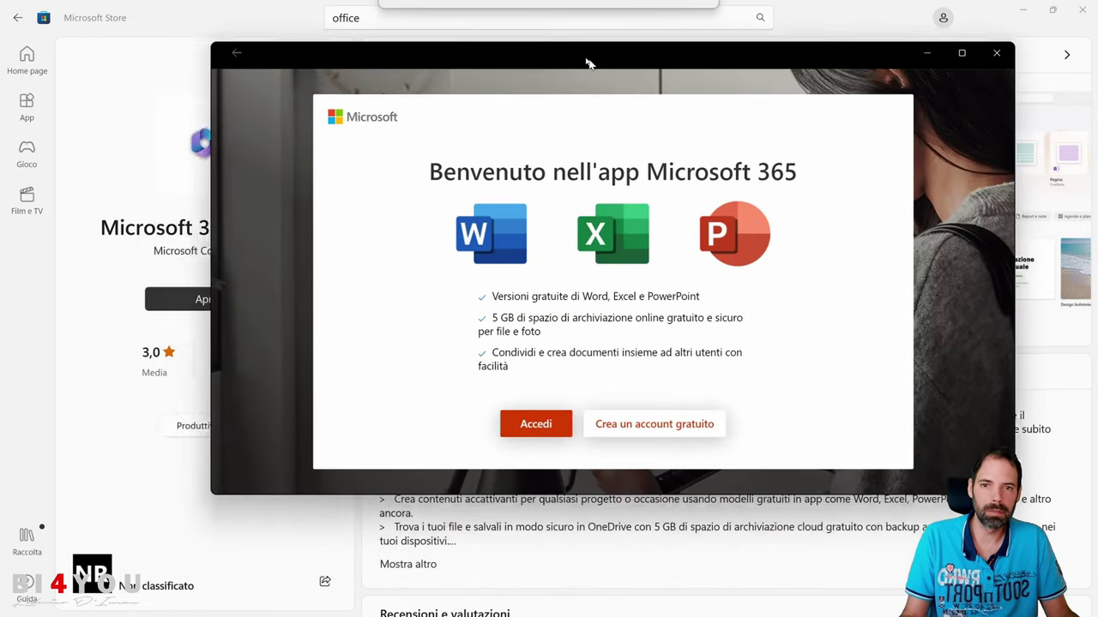
pyautogui.moveTo(521, 98); pyautogui.dragTo(549, 78)
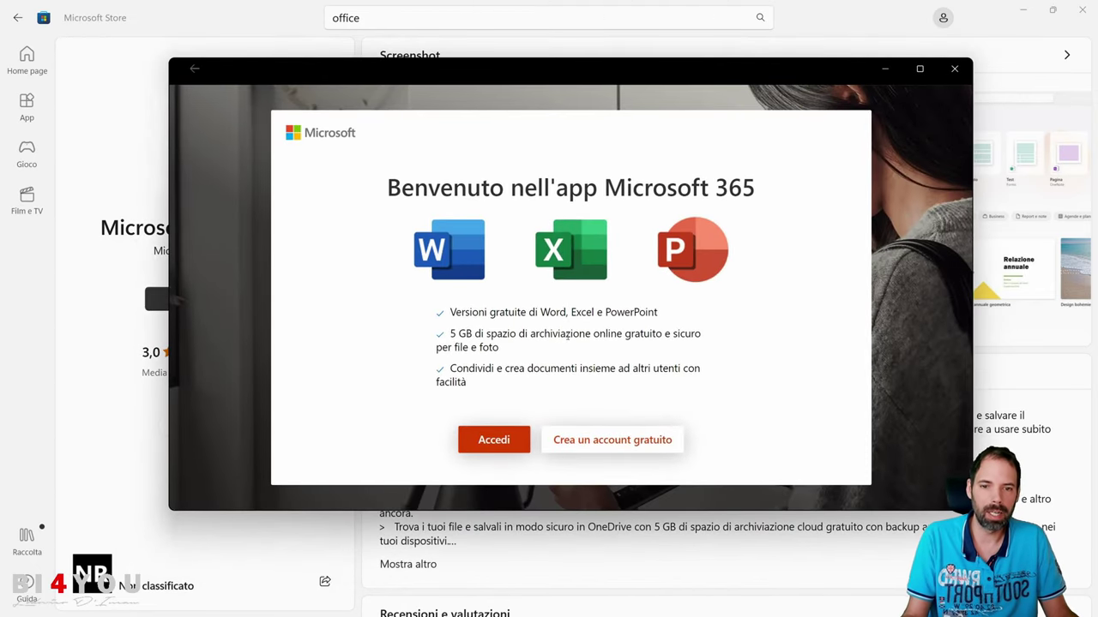
pyautogui.click(499, 442)
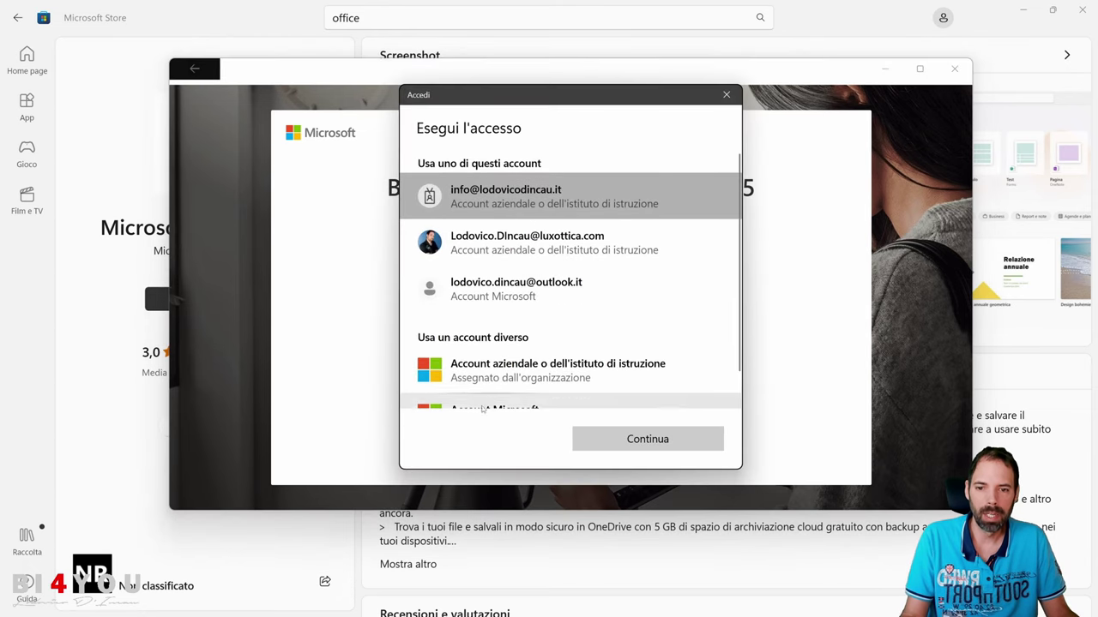
pyautogui.scroll(-2, 497, 378)
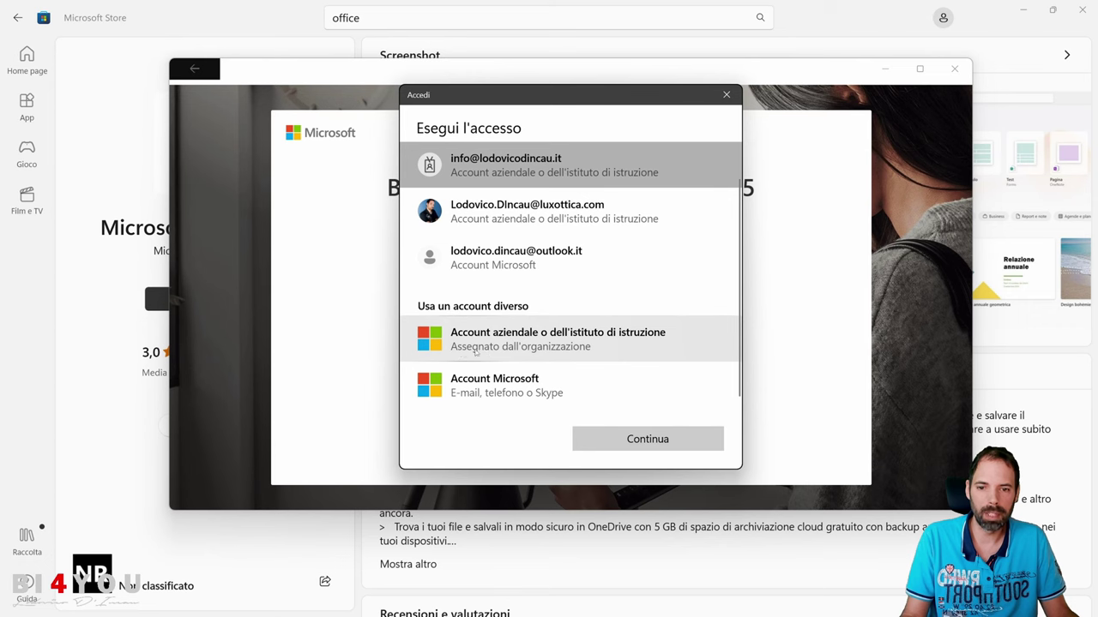
pyautogui.click(486, 388)
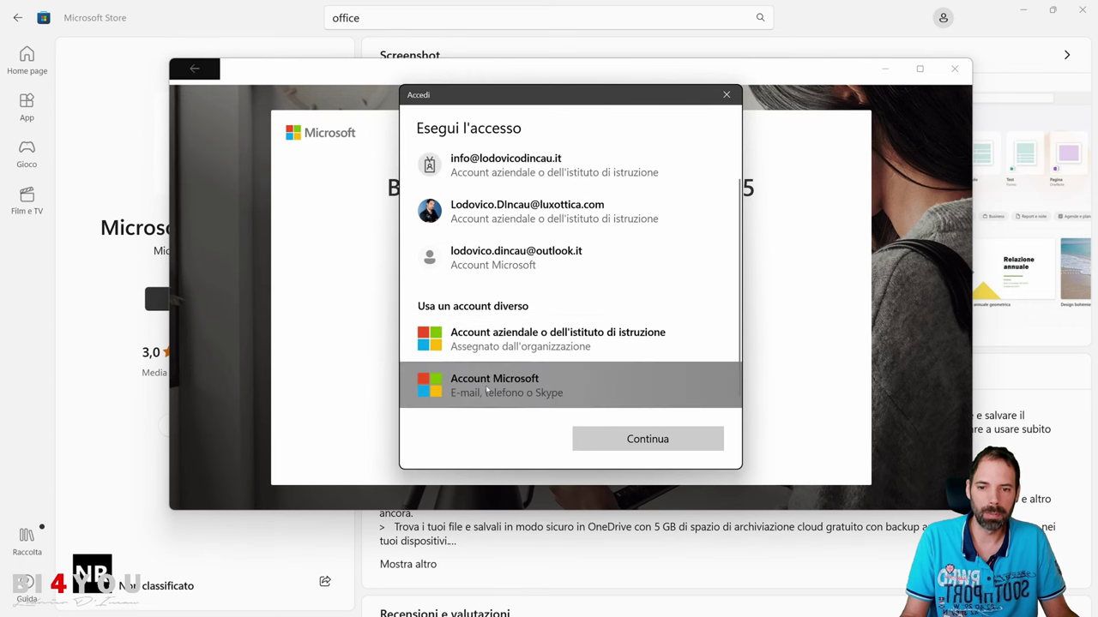
pyautogui.click(647, 438)
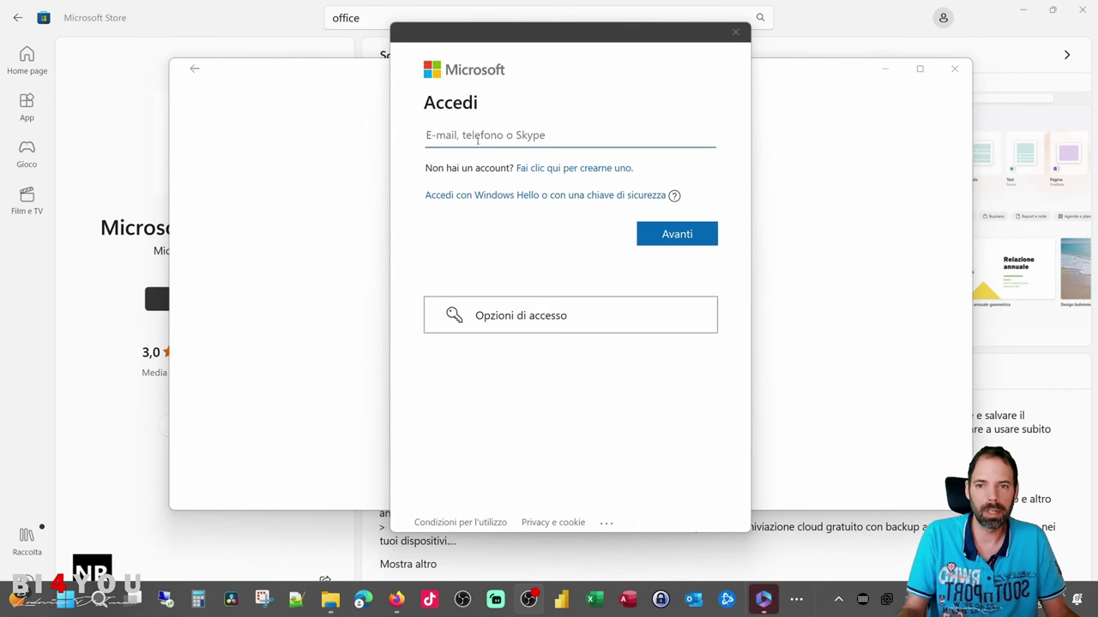
# Step: Enter the account e-mail and password, accept device-wide use, and confirm with the Windows Hello PIN
pyautogui.click(473, 135)
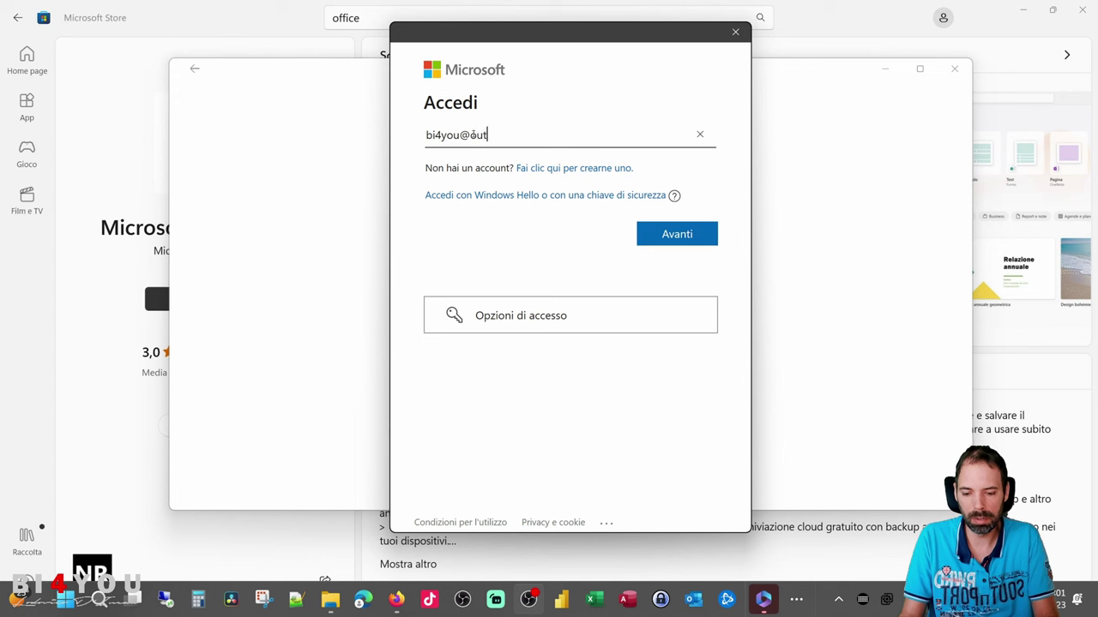
pyautogui.press('Return')
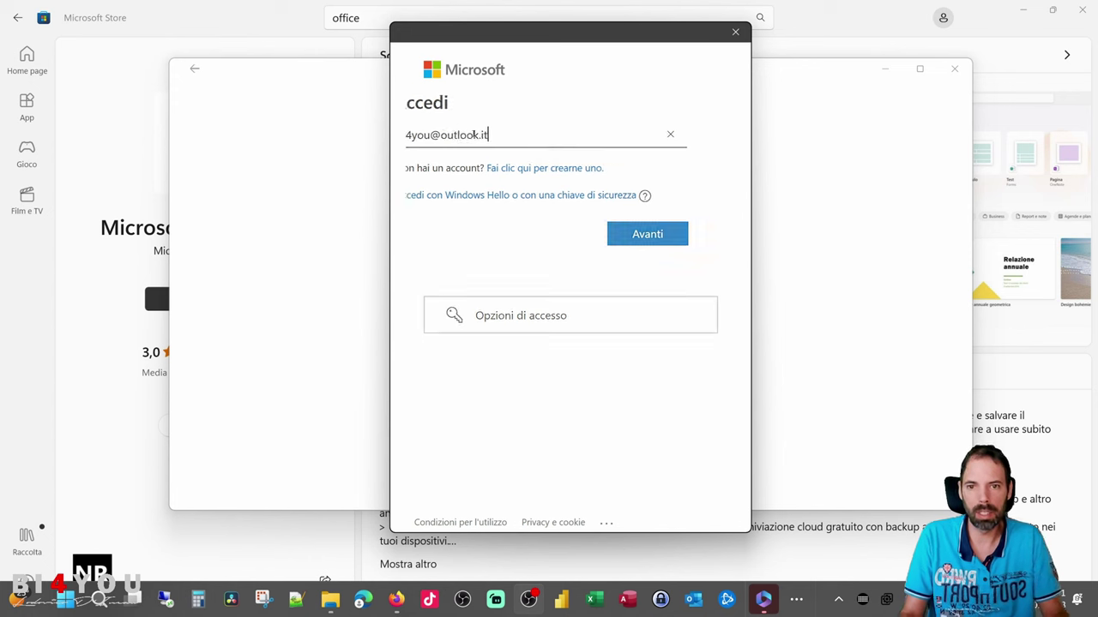
pyautogui.write('•')
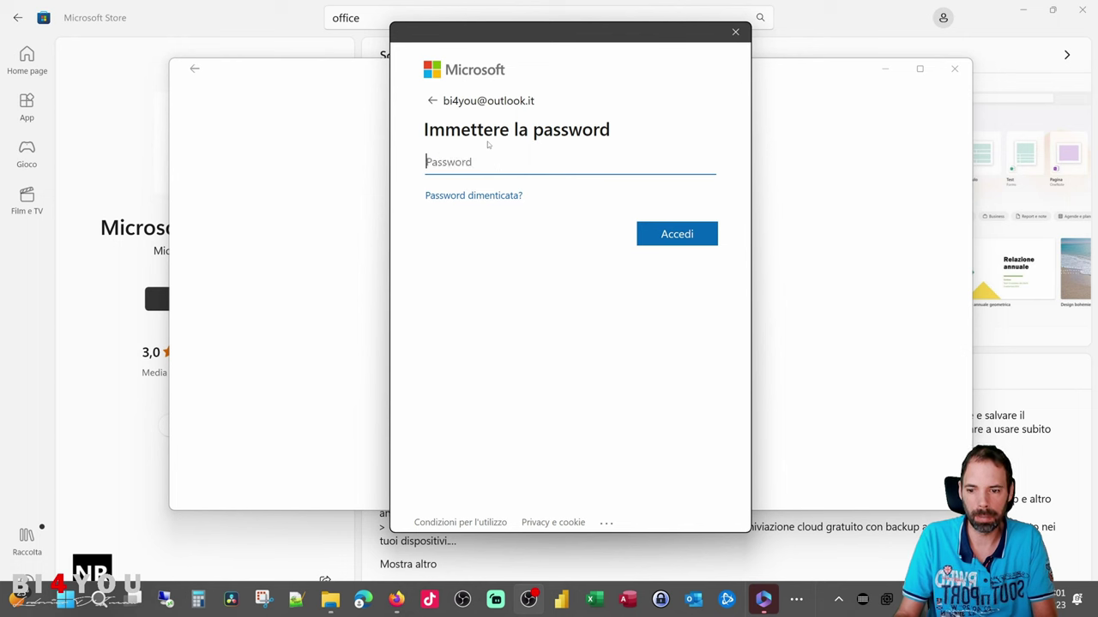
pyautogui.write('•')
pyautogui.press('Return')
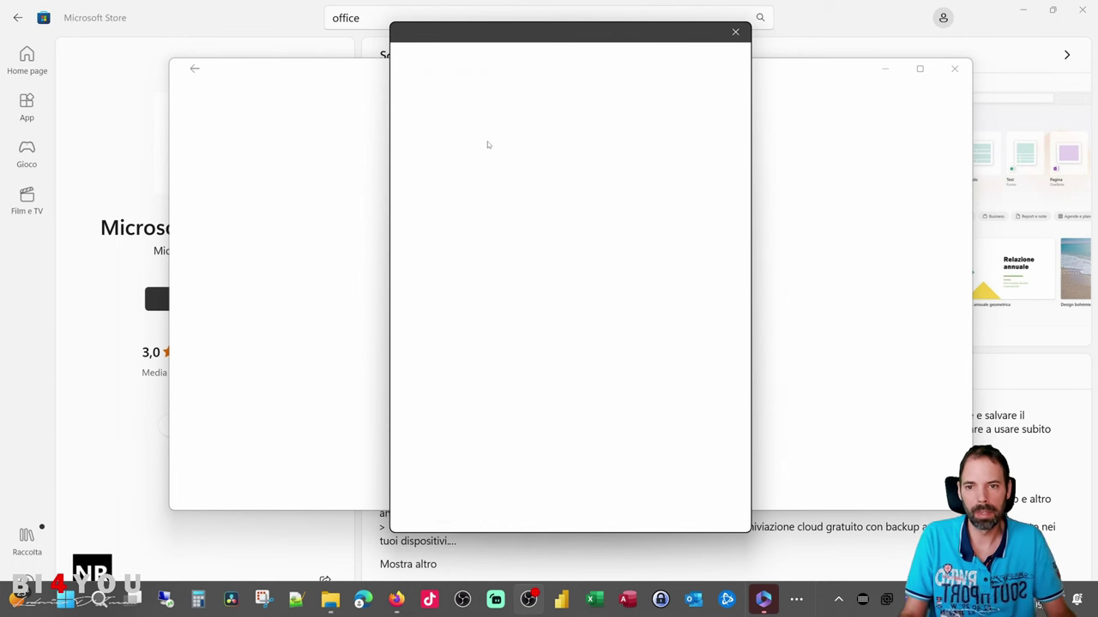
pyautogui.click(680, 288)
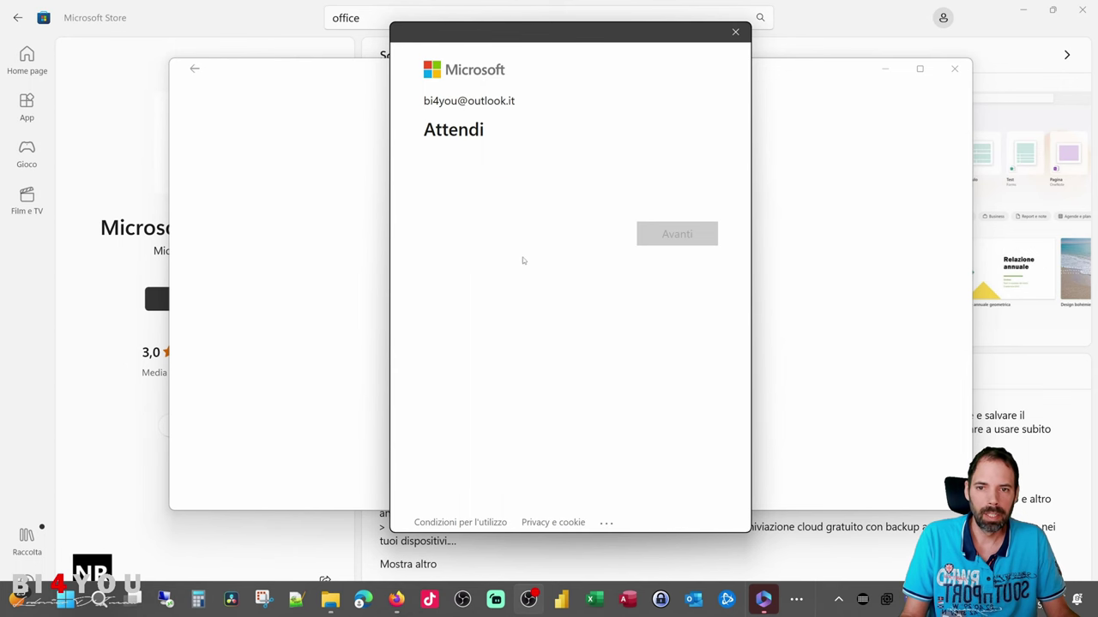
pyautogui.press('Return')
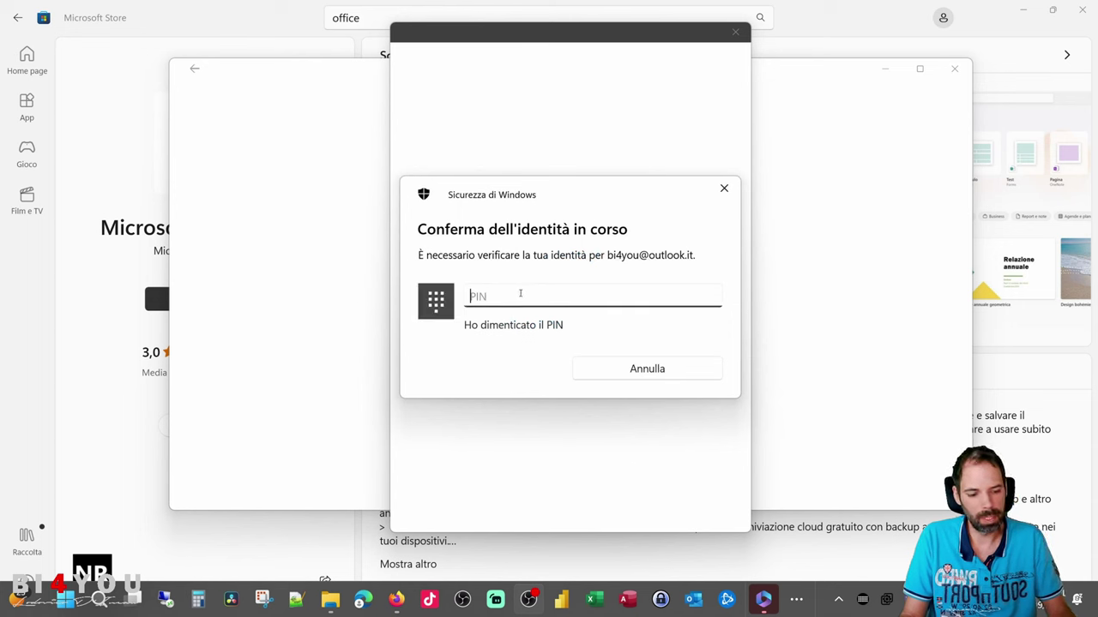
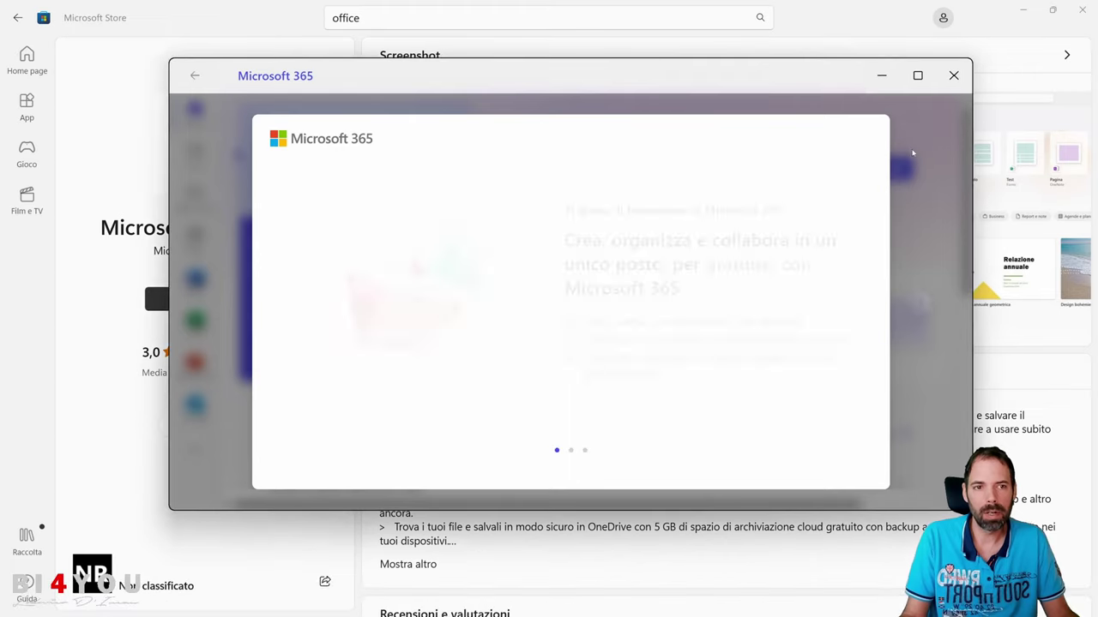
# Step: Skip the welcome slides, maximize the Microsoft 365 window, and bring up the Start menu
pyautogui.click(917, 304)
pyautogui.click(917, 303)
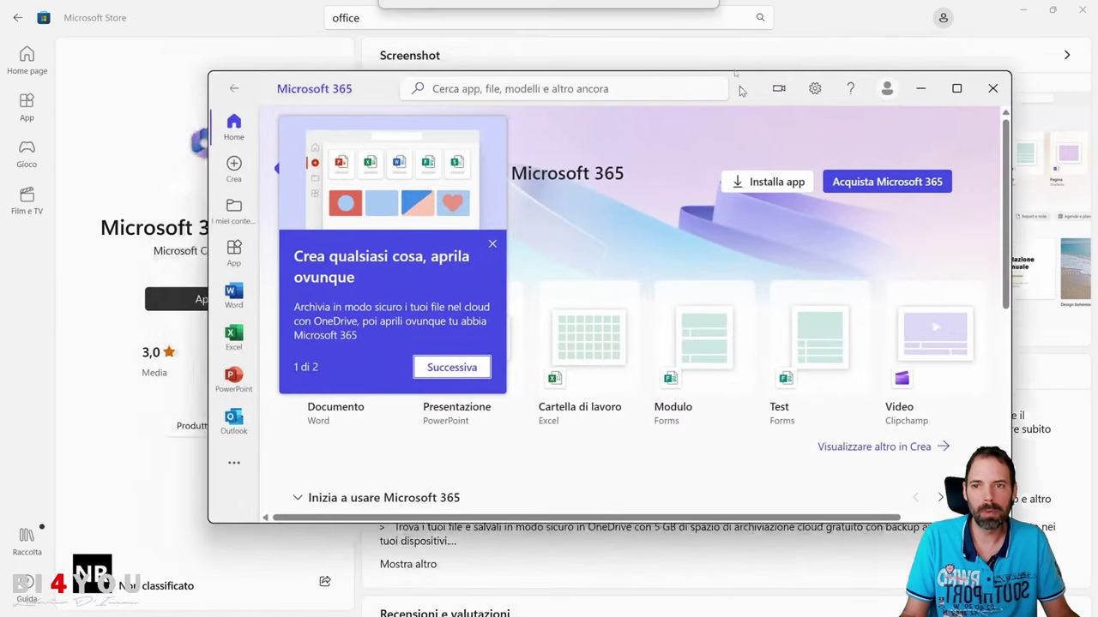
pyautogui.moveTo(701, 76); pyautogui.dragTo(691, 87)
pyautogui.doubleClick(691, 87)
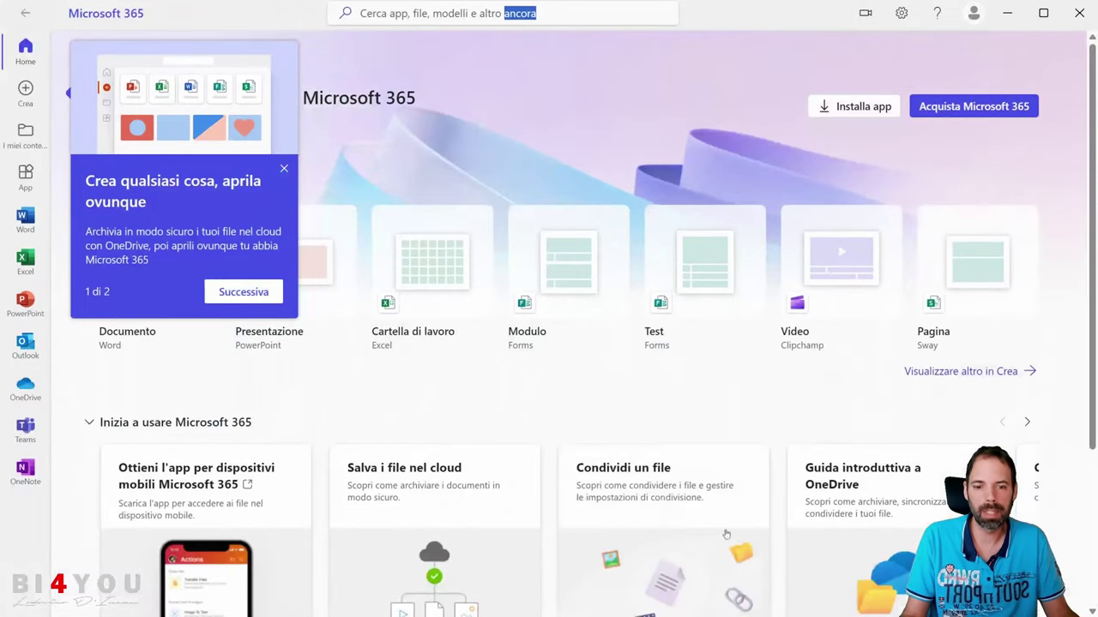
pyautogui.press('super')
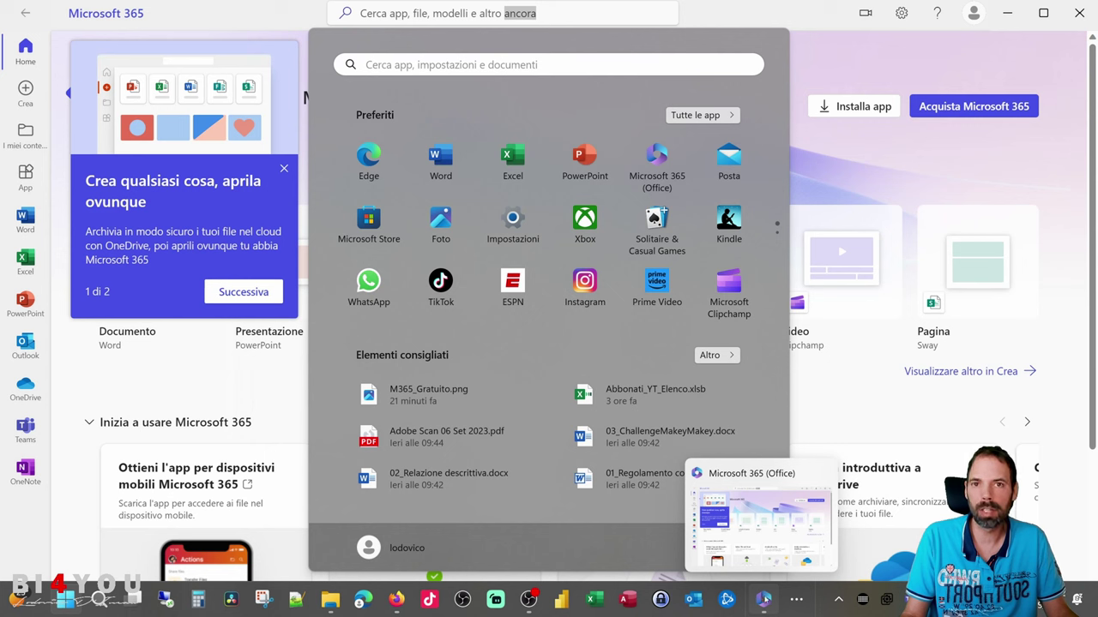
# Step: Pin Microsoft 365 (Office) to the taskbar with Aggiungi alla barra delle applicazioni, then close Start
pyautogui.rightClick(765, 599)
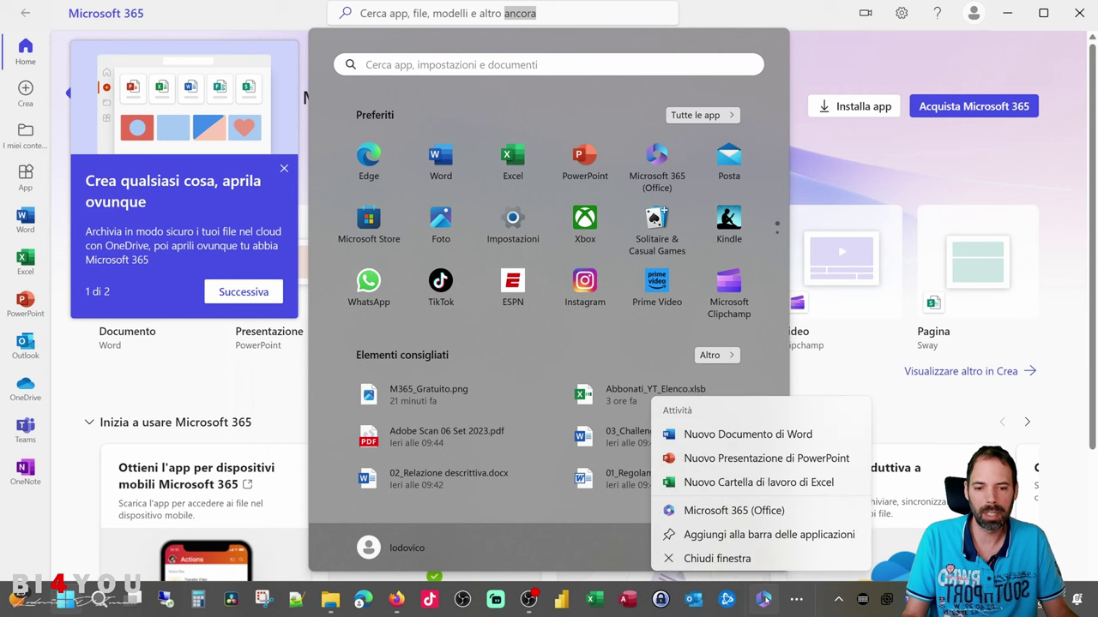
pyautogui.click(738, 539)
pyautogui.moveTo(763, 599)
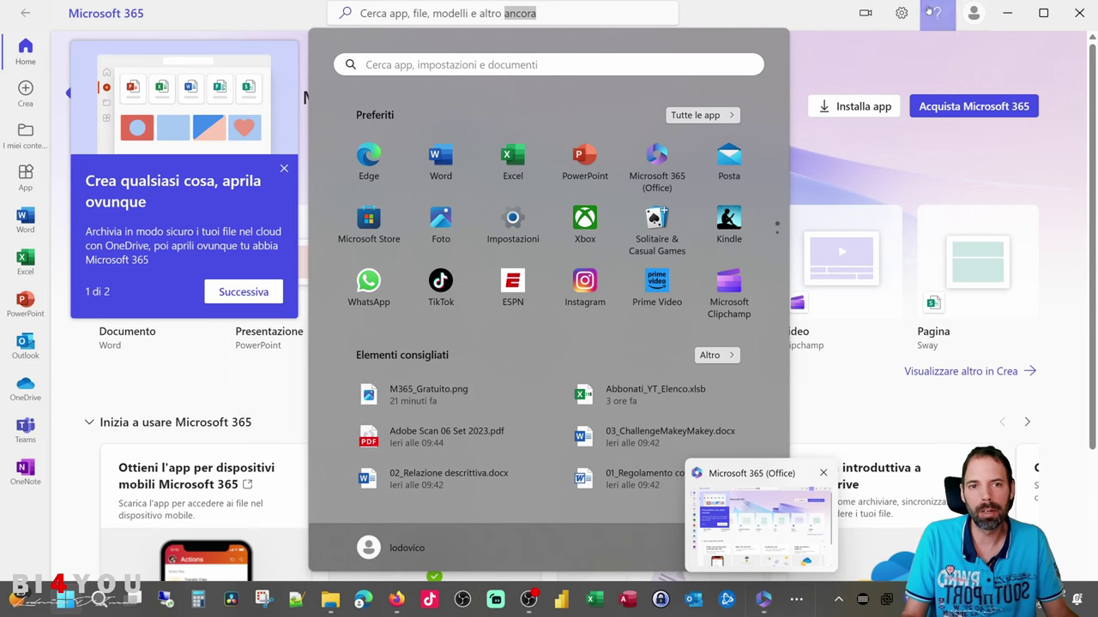
pyautogui.click(773, 4)
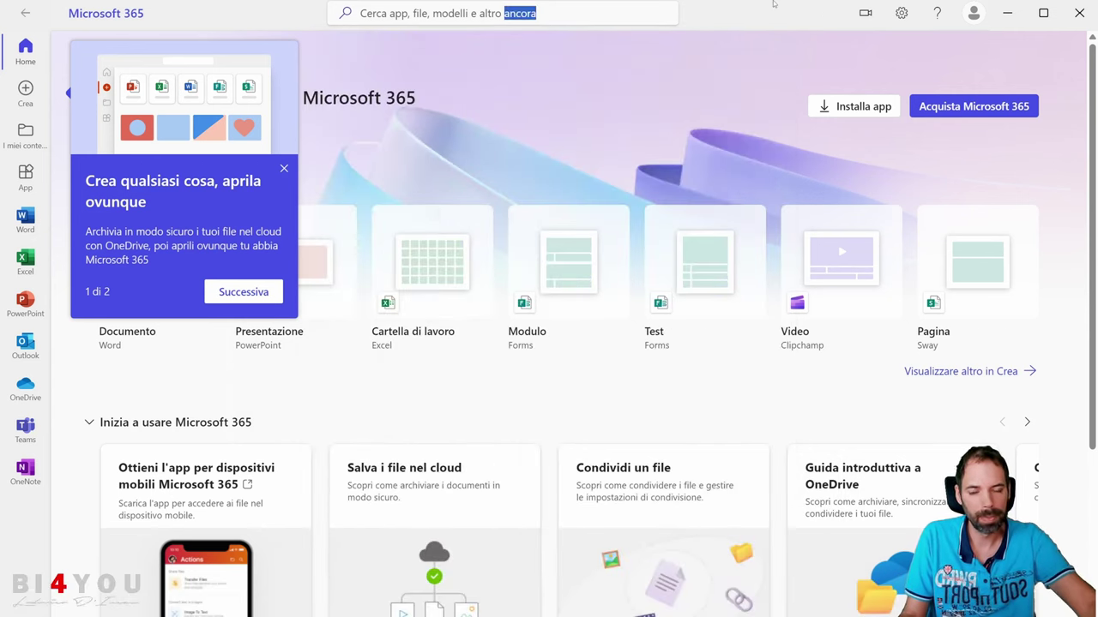